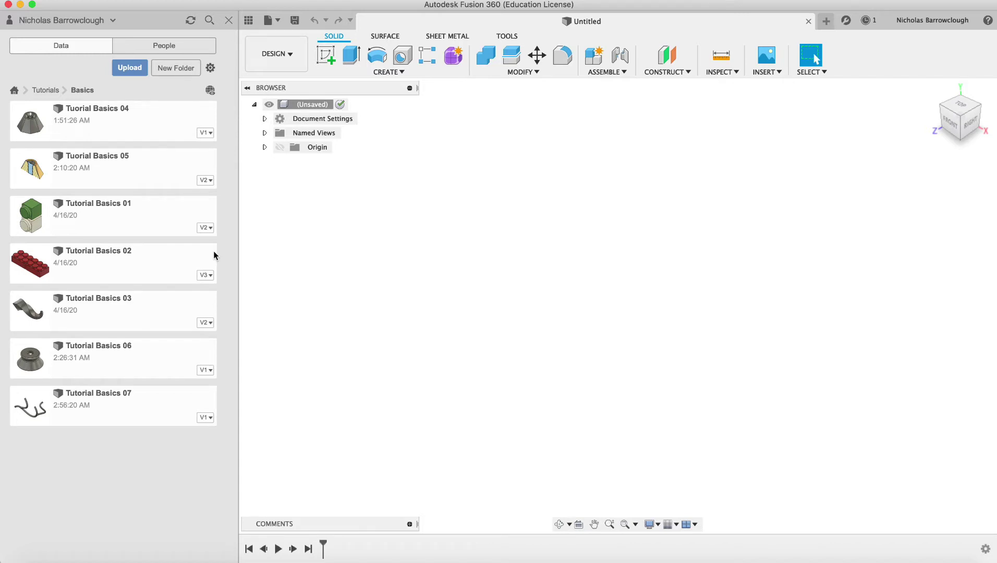
pyautogui.click(112, 451)
pyautogui.click(377, 74)
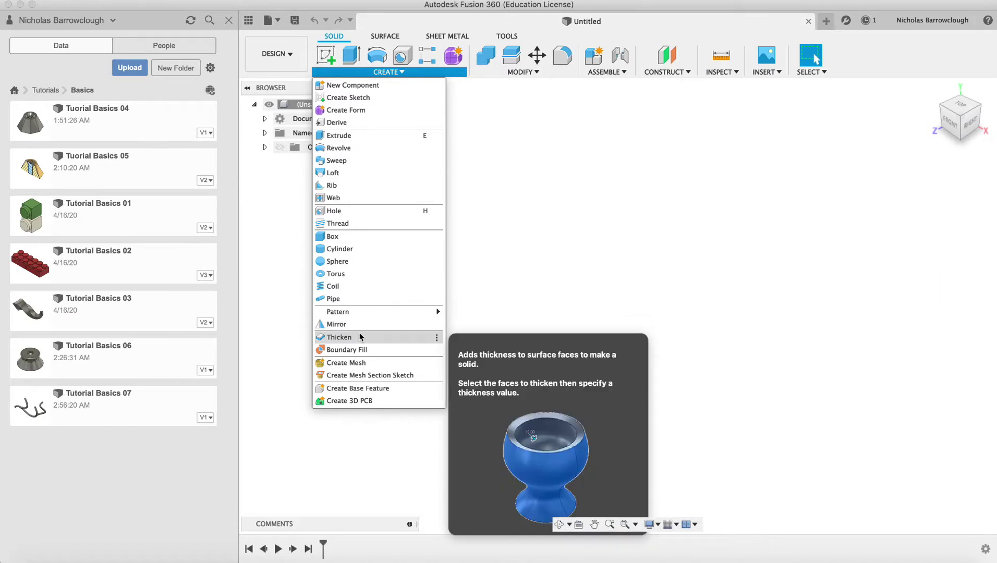
pyautogui.click(526, 76)
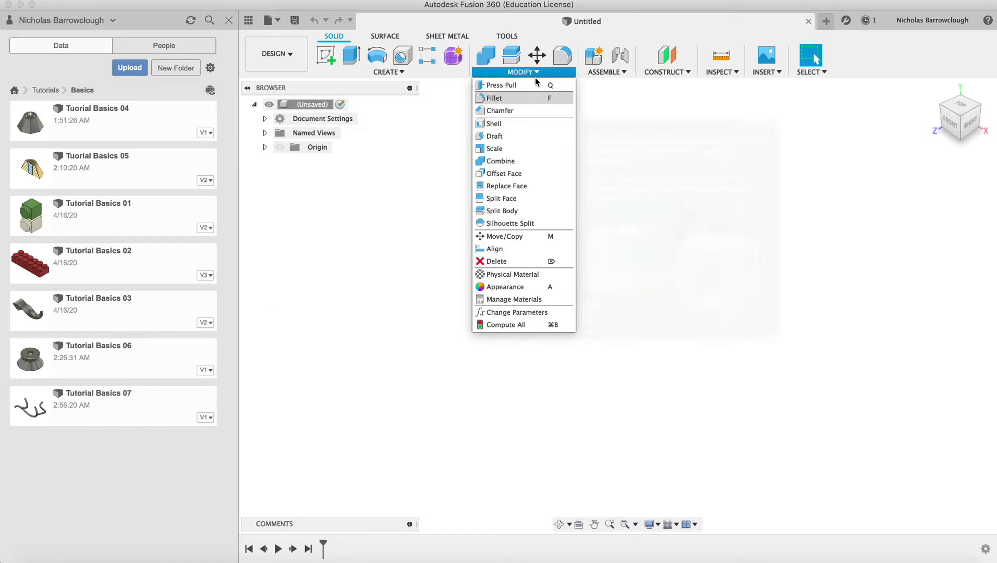
pyautogui.click(536, 54)
pyautogui.click(511, 76)
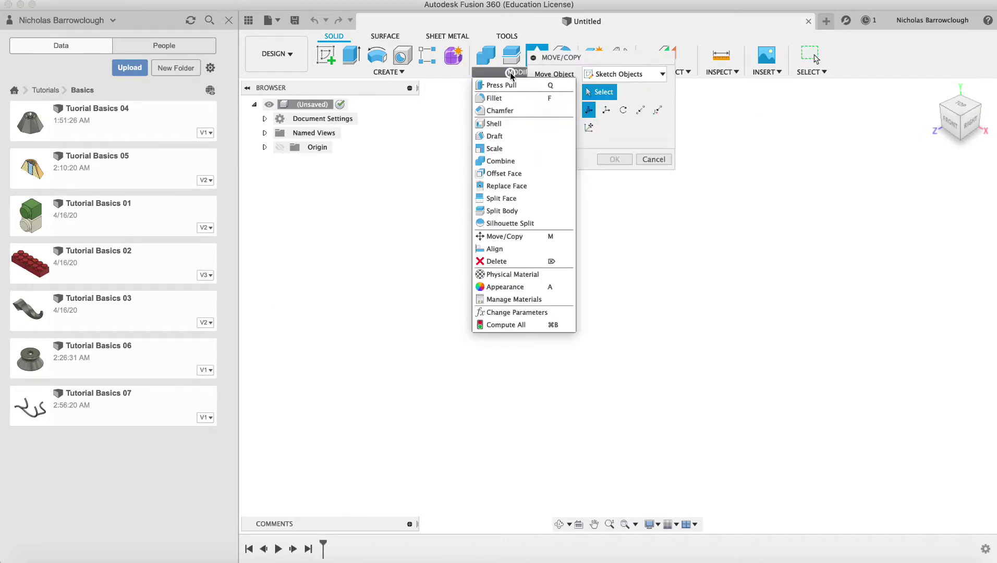
pyautogui.press('Escape')
pyautogui.press('Escape')
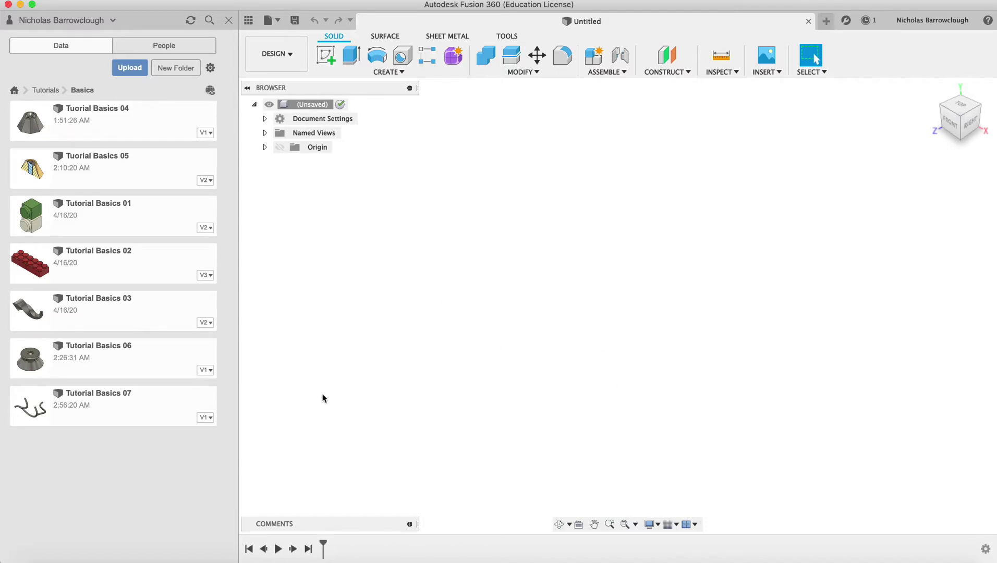
# Create a box 35 mm long, 35 mm wide and 35 mm high on the horizontal plane, starting at the origin
pyautogui.click(386, 71)
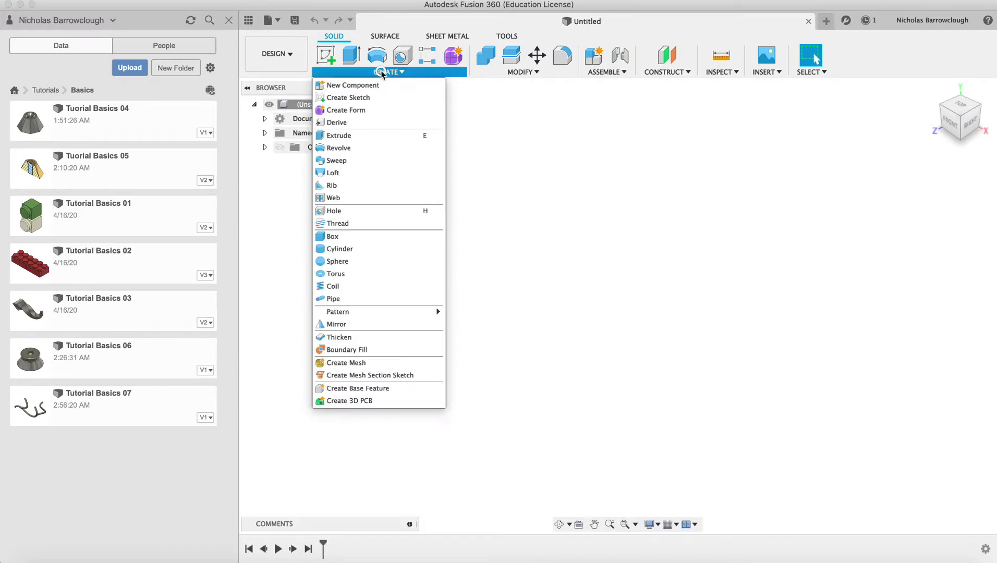
pyautogui.click(344, 249)
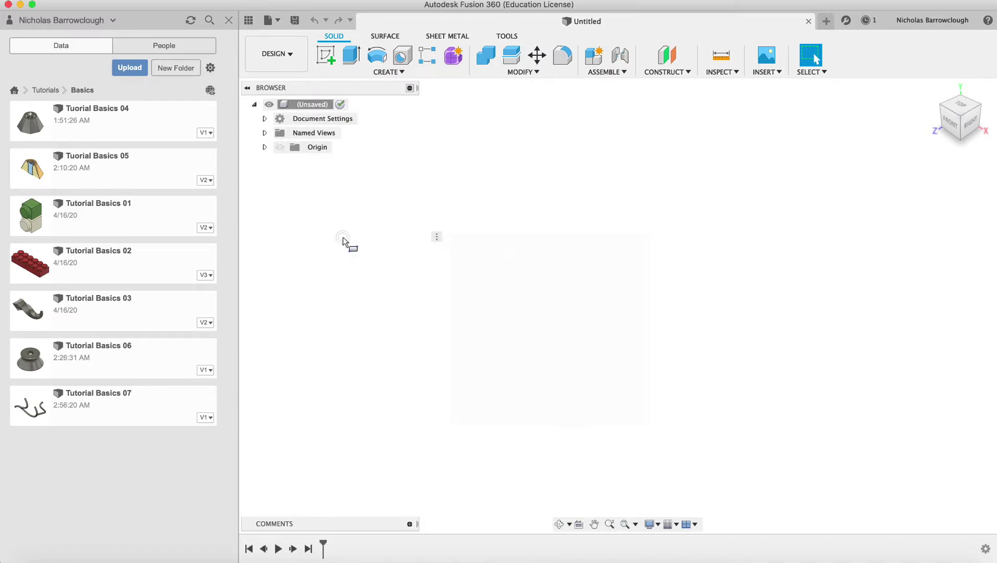
pyautogui.click(615, 342)
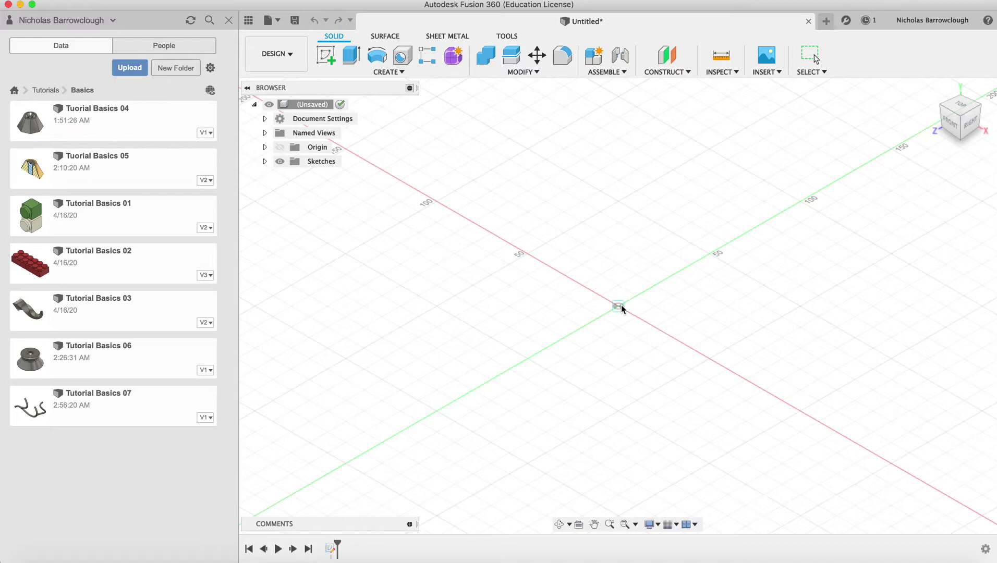
pyautogui.click(618, 306)
pyautogui.write('35')
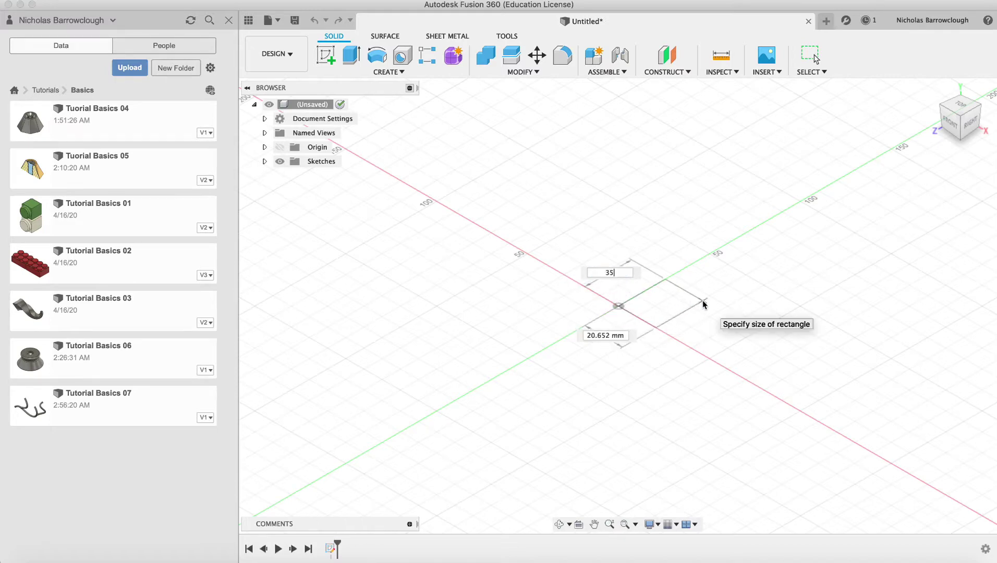
pyautogui.press('Tab')
pyautogui.write('35')
pyautogui.press('Tab')
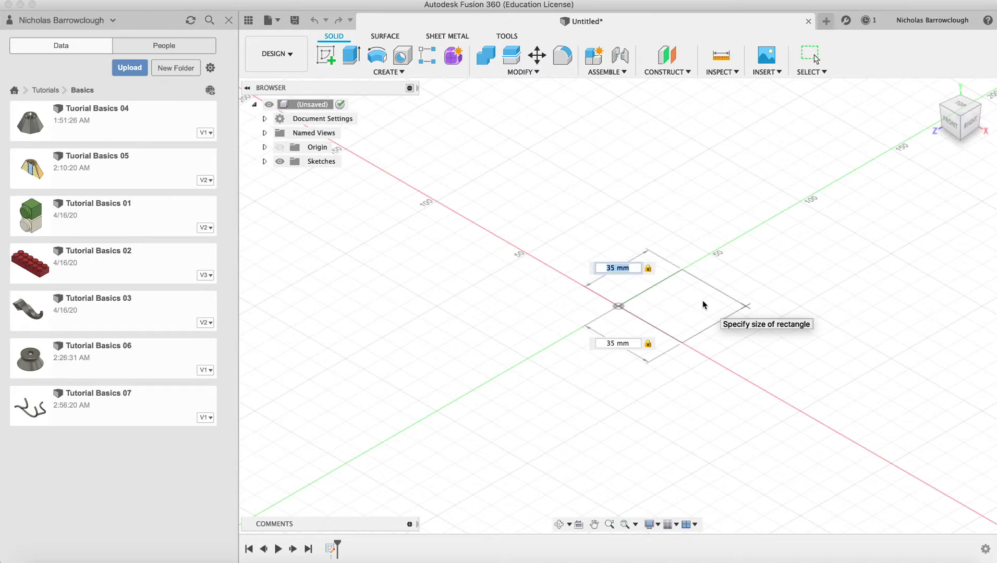
pyautogui.press('Tab')
pyautogui.click(704, 304)
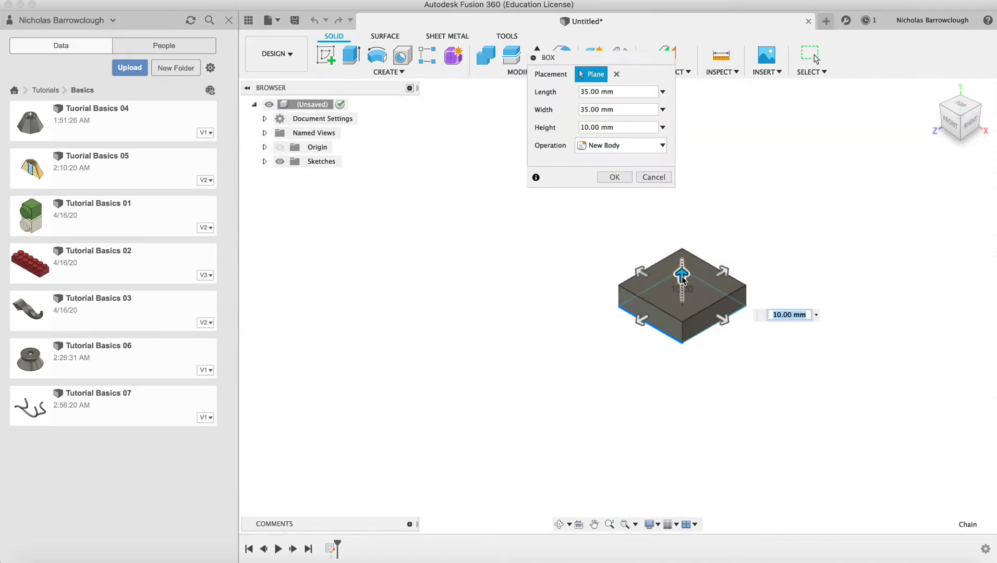
pyautogui.write('35')
pyautogui.press('Return')
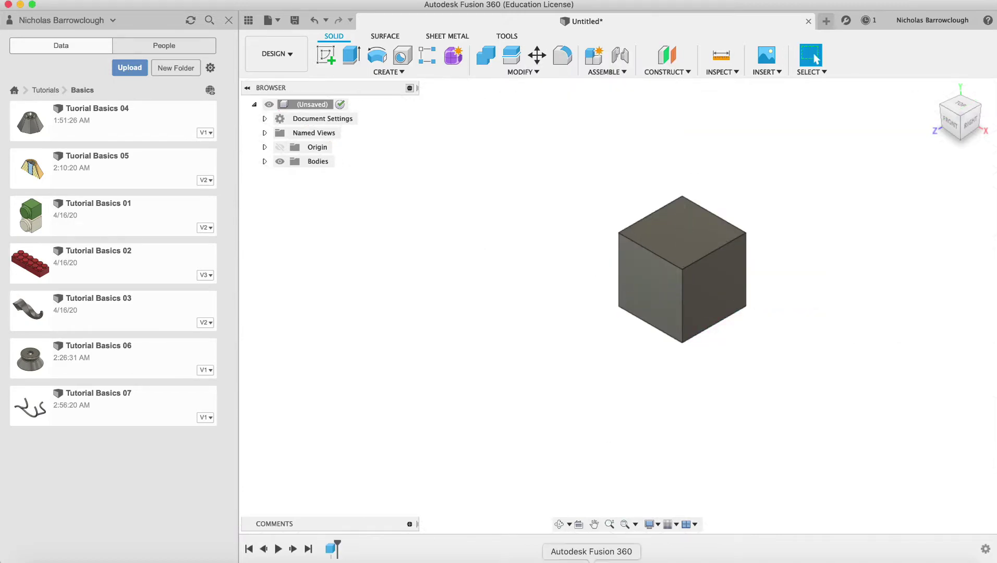
# Add a section analysis on the vertical YZ origin plane, offsetting the cut into the interior of the cube
pyautogui.click(609, 524)
pyautogui.moveTo(688, 293); pyautogui.dragTo(688, 310)
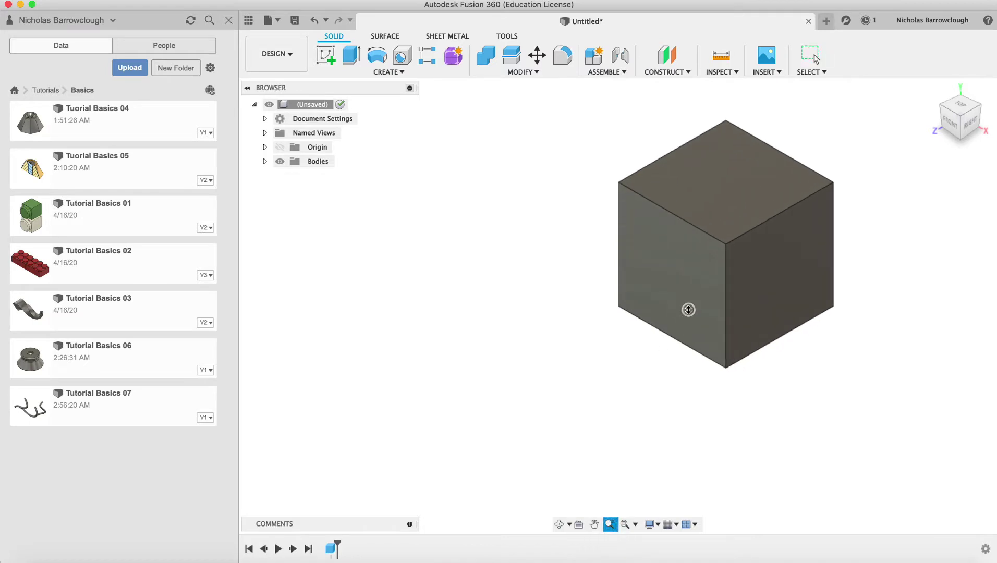
pyautogui.moveTo(672, 224); pyautogui.dragTo(673, 241)
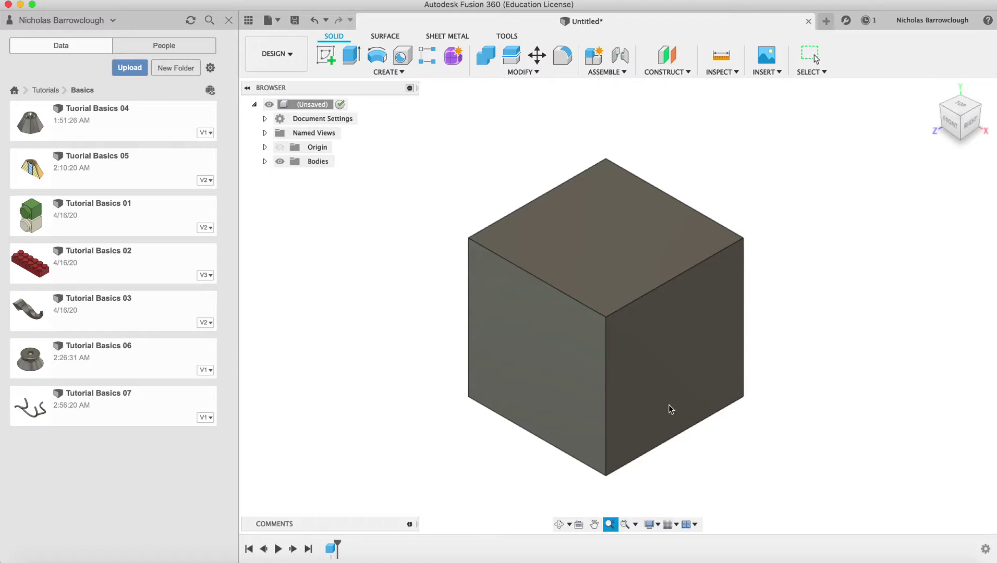
pyautogui.click(560, 524)
pyautogui.moveTo(580, 330); pyautogui.dragTo(585, 309)
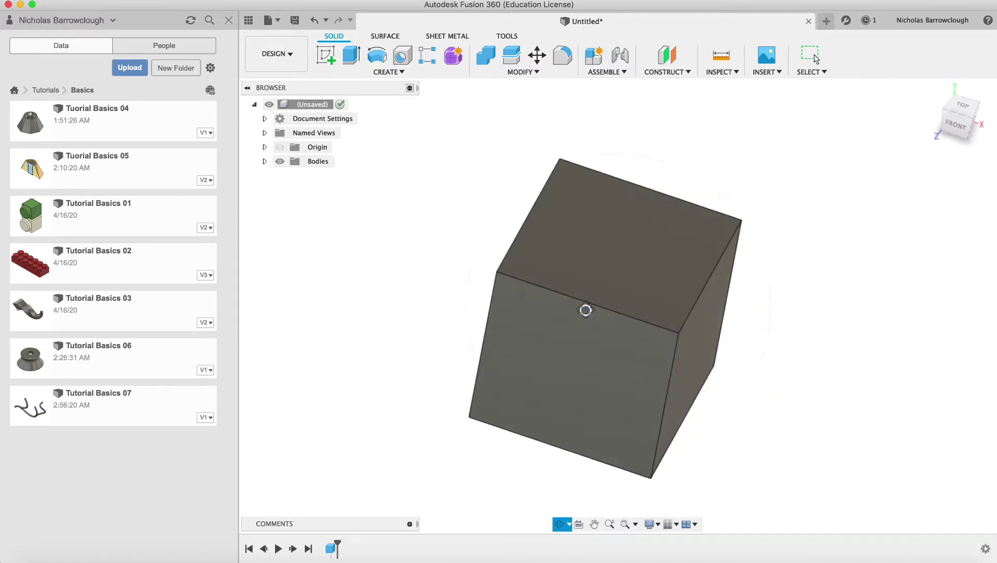
pyautogui.press('Escape')
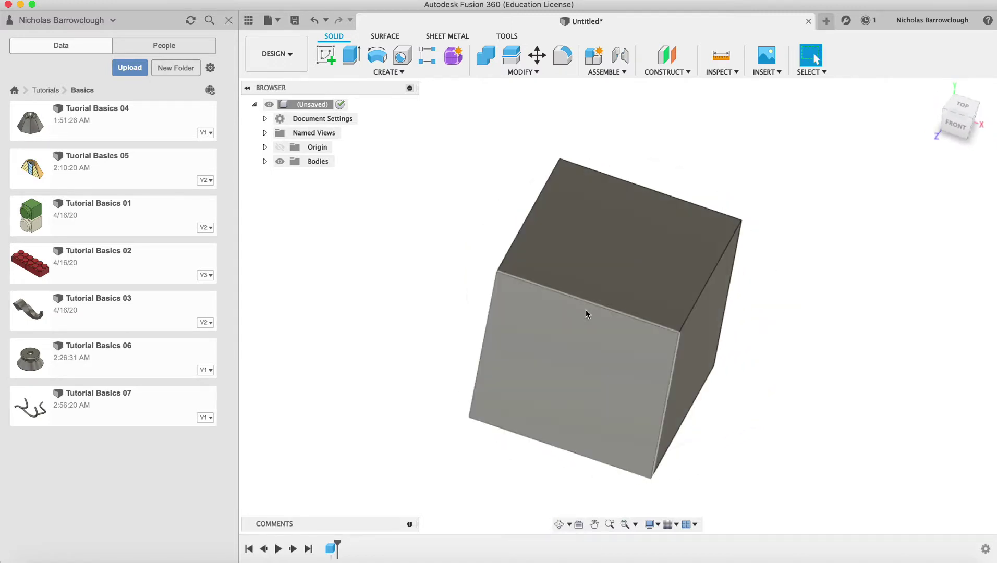
pyautogui.click(728, 71)
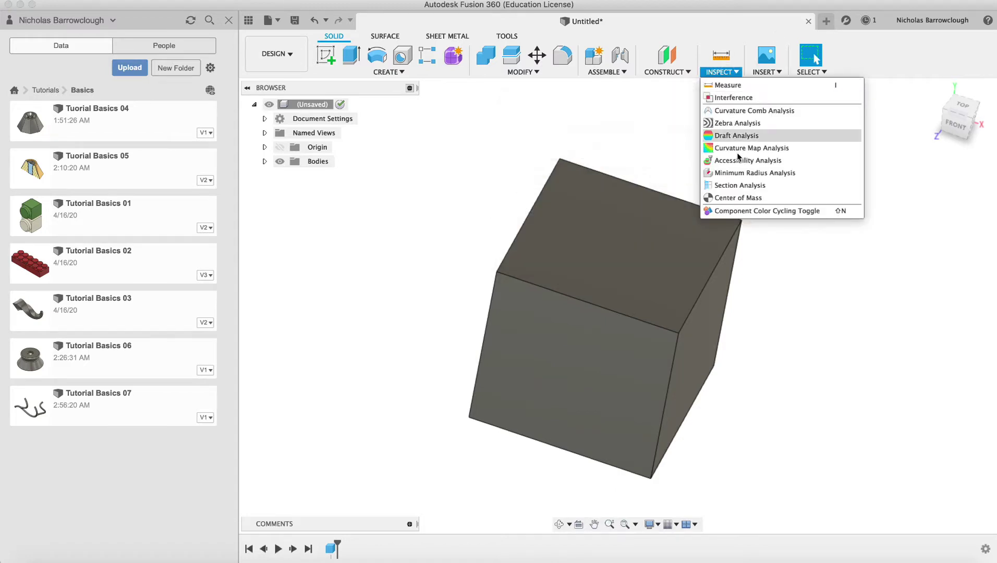
pyautogui.click(735, 185)
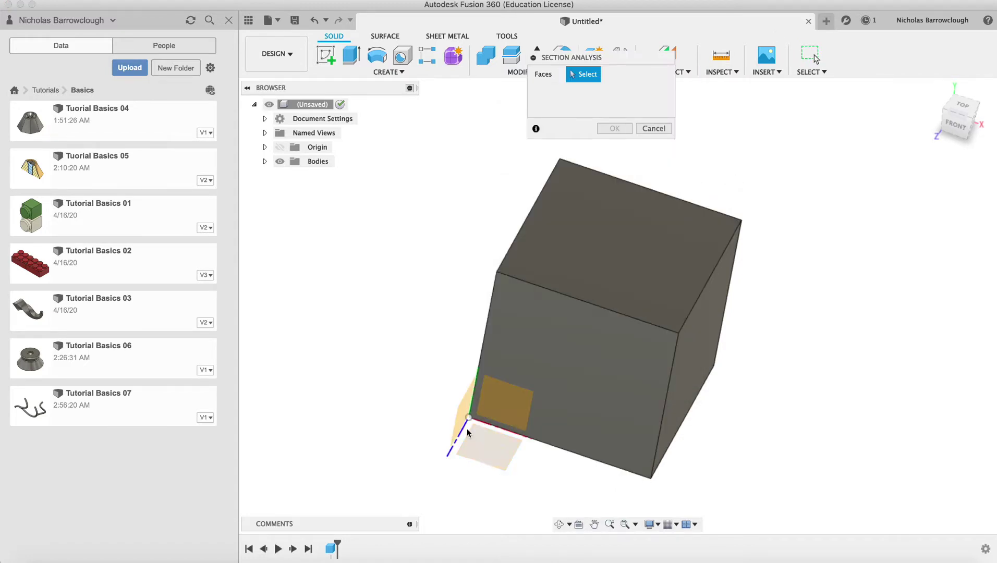
pyautogui.click(461, 412)
pyautogui.moveTo(487, 420); pyautogui.dragTo(553, 436)
pyautogui.click(614, 194)
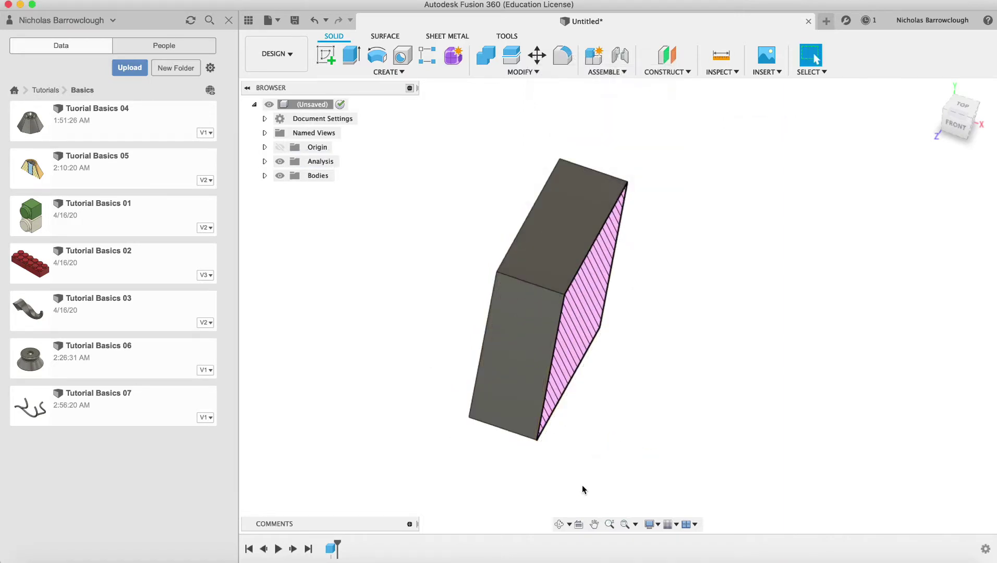
# Inspect the cube's cut face and hide the section analysis
pyautogui.click(559, 525)
pyautogui.moveTo(658, 223); pyautogui.dragTo(607, 253)
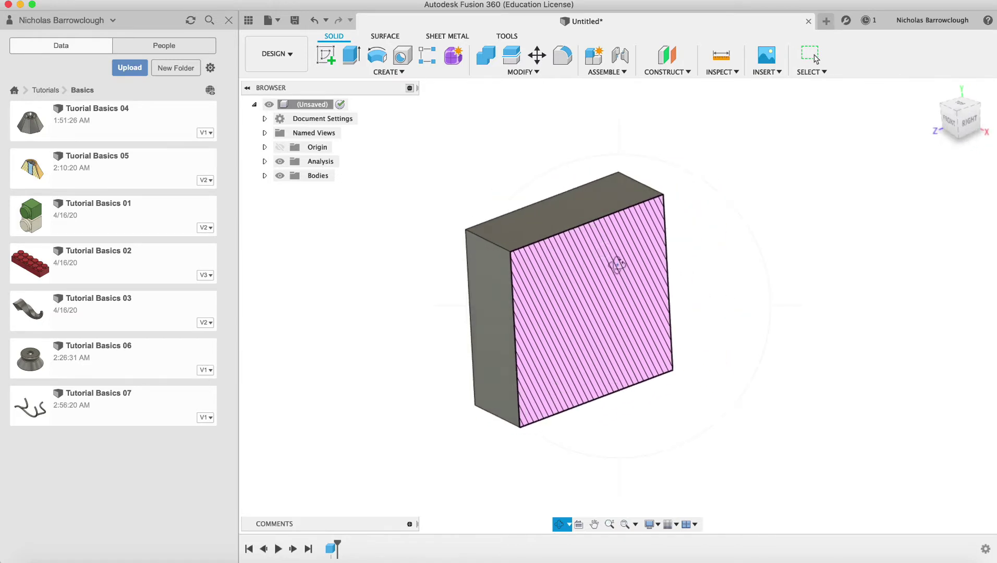
pyautogui.press('Escape')
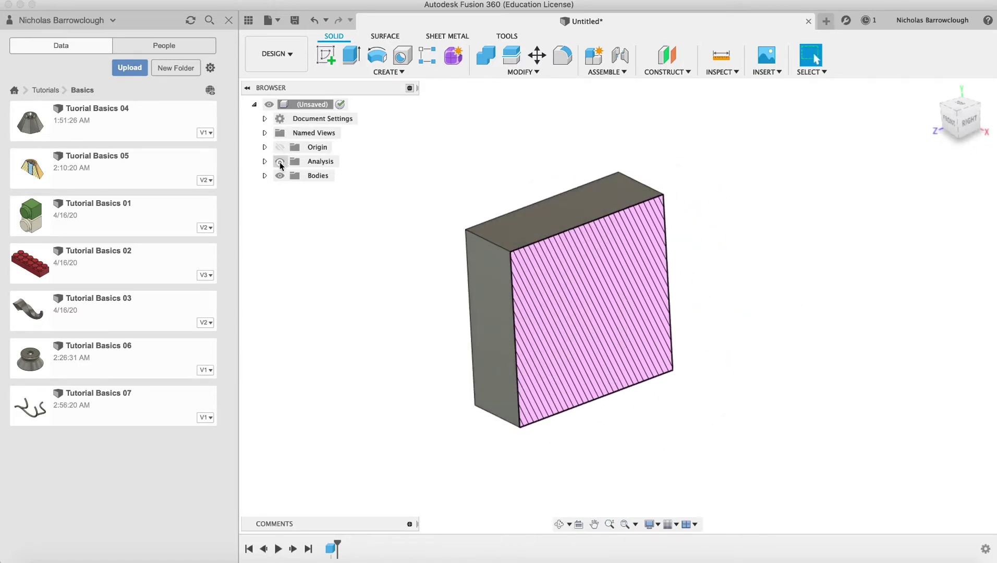
pyautogui.click(280, 162)
# Shell the cube from its top face with an inside thickness of 2 mm
pyautogui.click(534, 72)
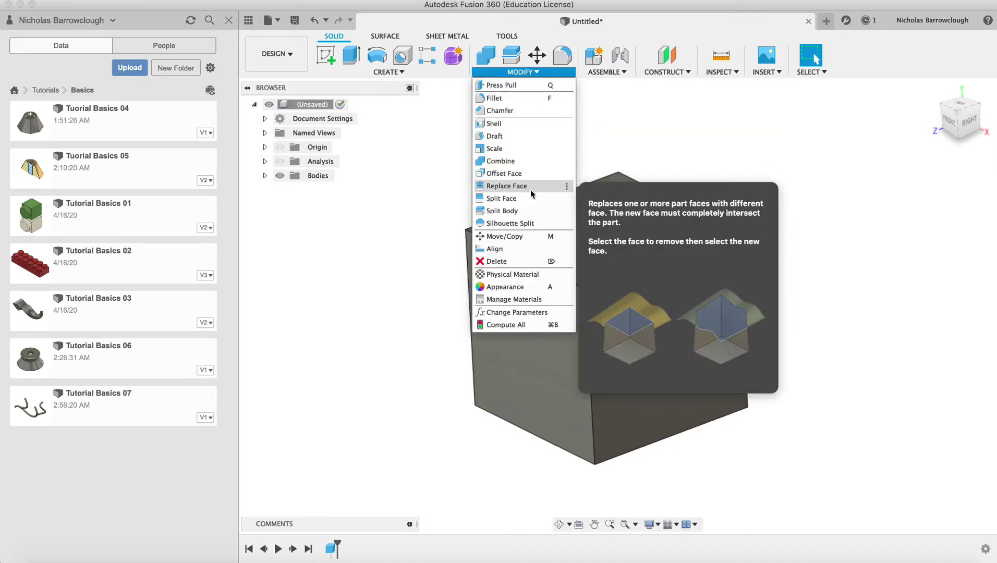
pyautogui.click(498, 124)
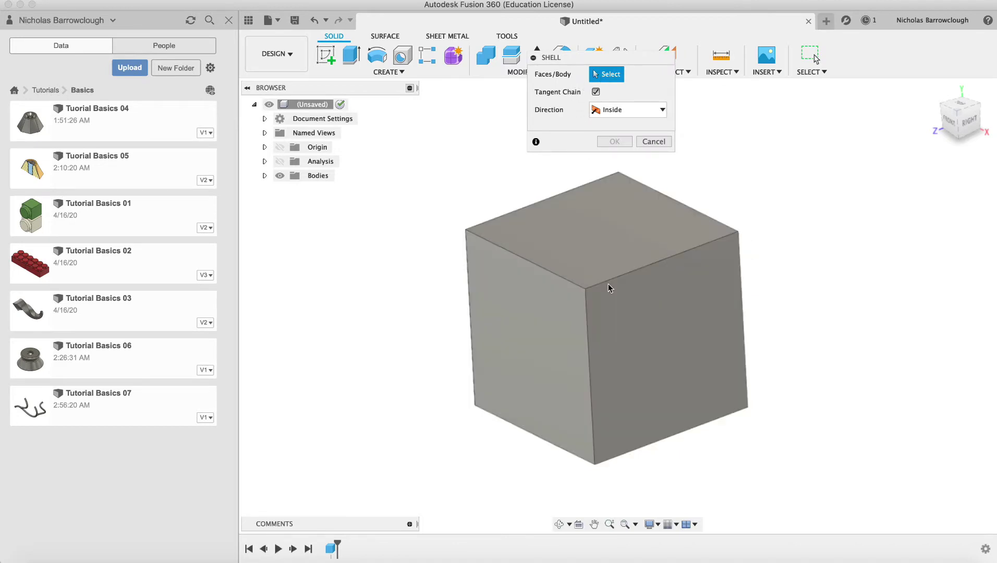
pyautogui.click(599, 234)
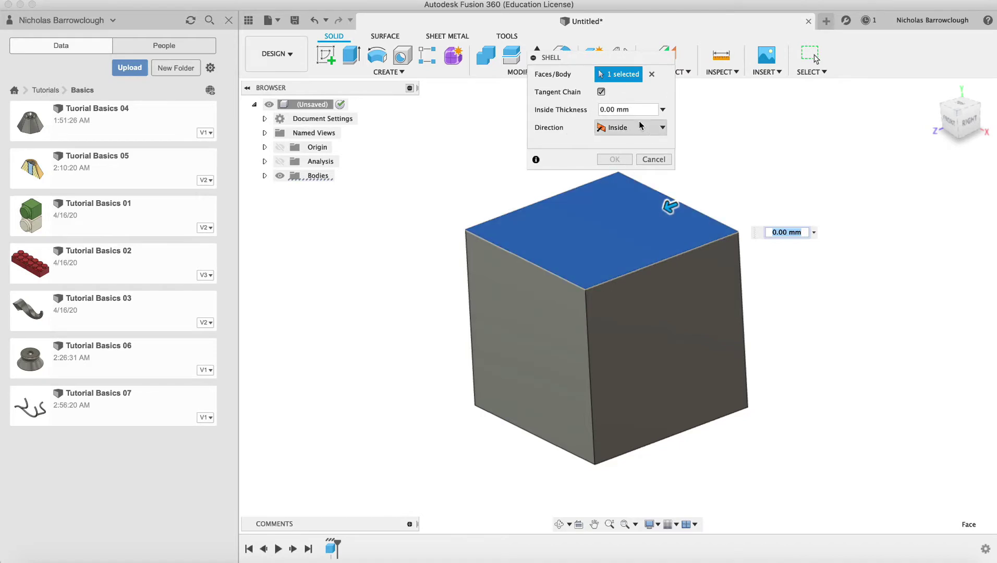
pyautogui.click(628, 110)
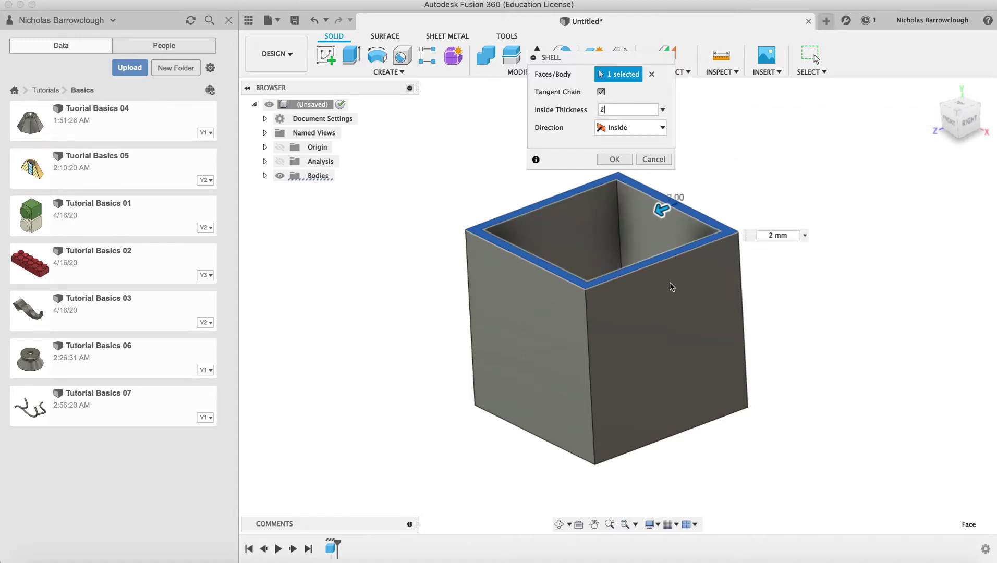
pyautogui.click(614, 159)
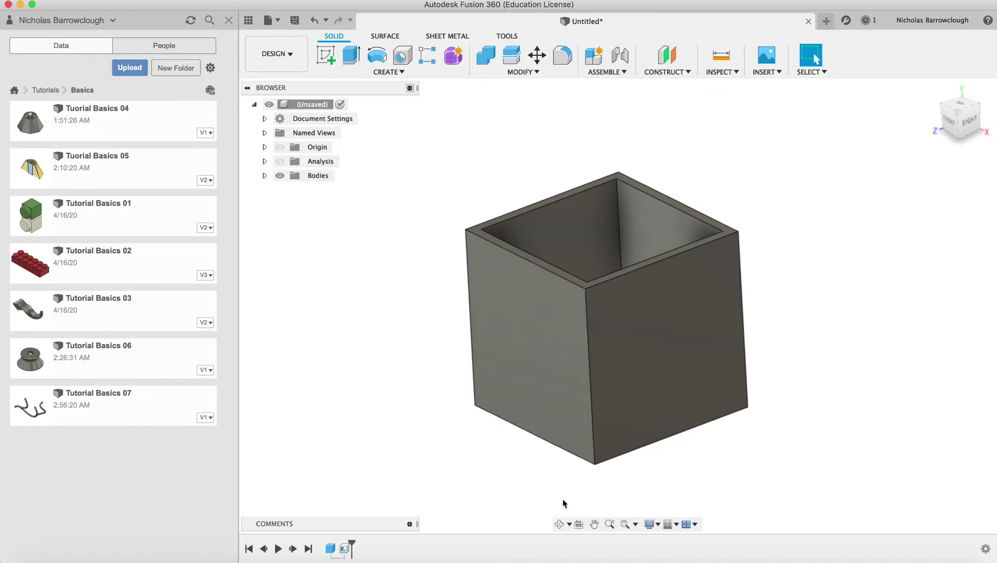
# Show the section analysis to examine the shelled box's walls and floor from the right and at an angle, and hide it again
pyautogui.click(560, 524)
pyautogui.moveTo(624, 226); pyautogui.dragTo(616, 246)
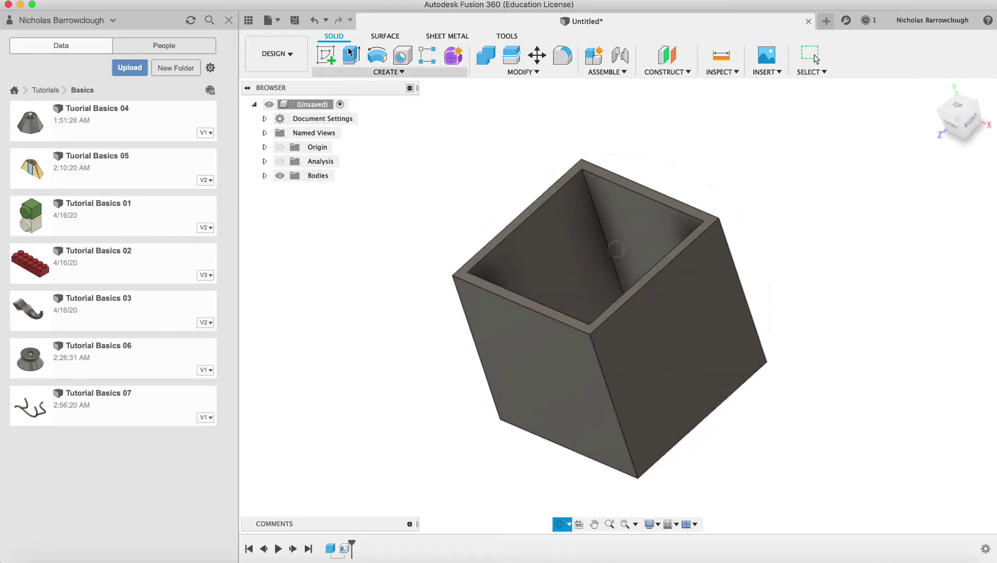
pyautogui.click(280, 161)
pyautogui.moveTo(609, 291); pyautogui.dragTo(577, 265)
pyautogui.click(957, 111)
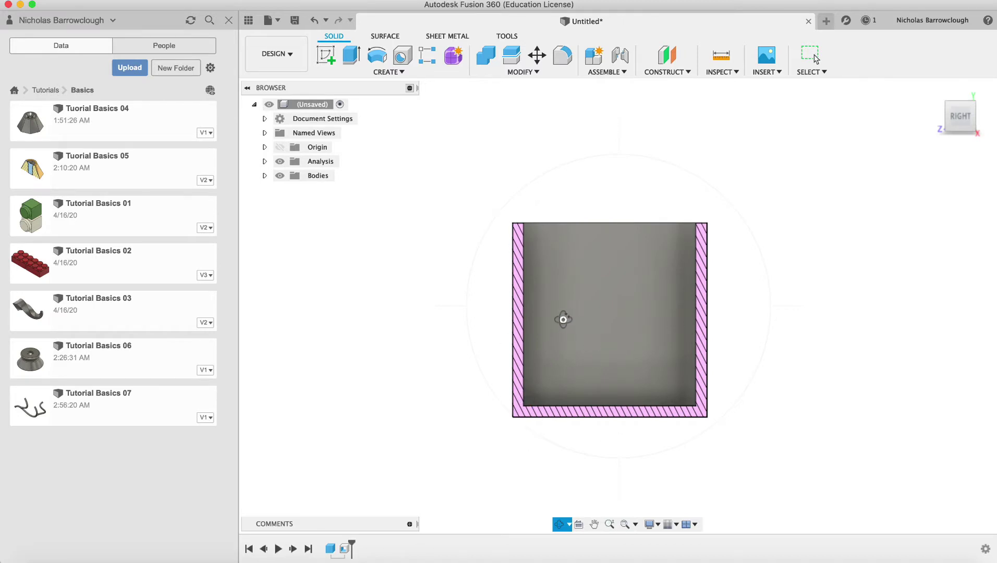
pyautogui.moveTo(563, 318); pyautogui.dragTo(604, 354)
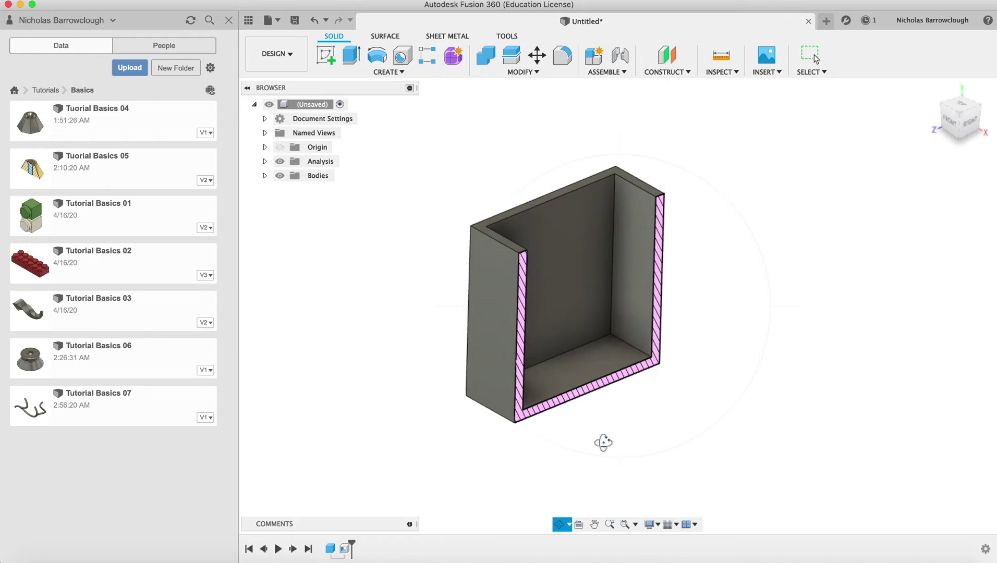
pyautogui.press('Escape')
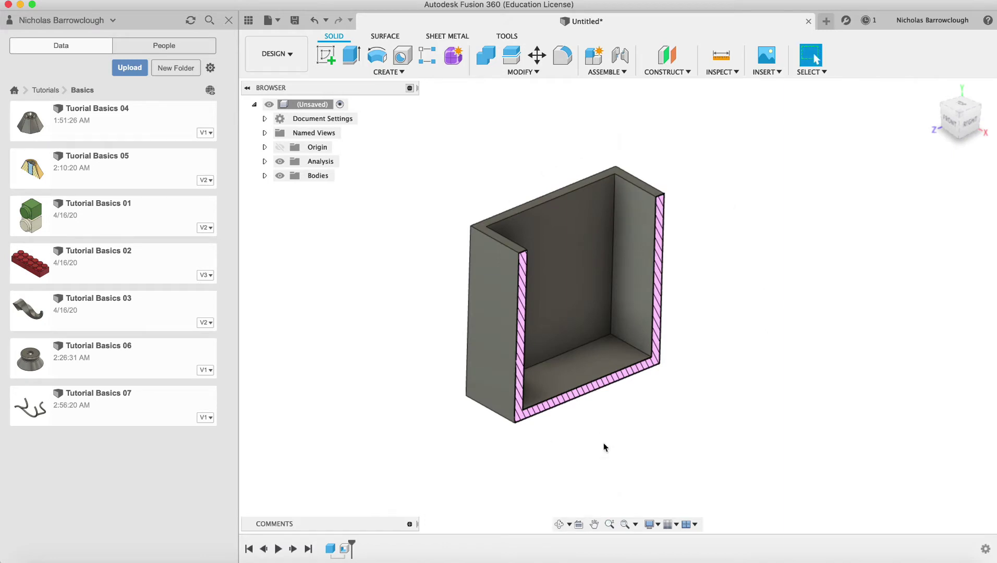
pyautogui.click(280, 161)
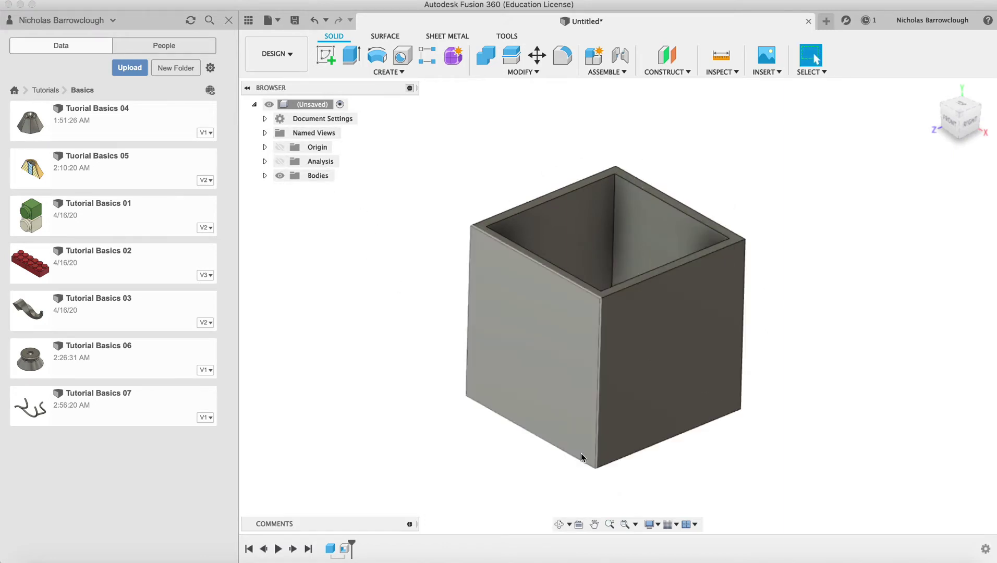
# Use Press Pull on an inner wall face of the box to set the shell's wall thickness to 3 mm
pyautogui.click(558, 526)
pyautogui.moveTo(652, 261); pyautogui.dragTo(705, 229)
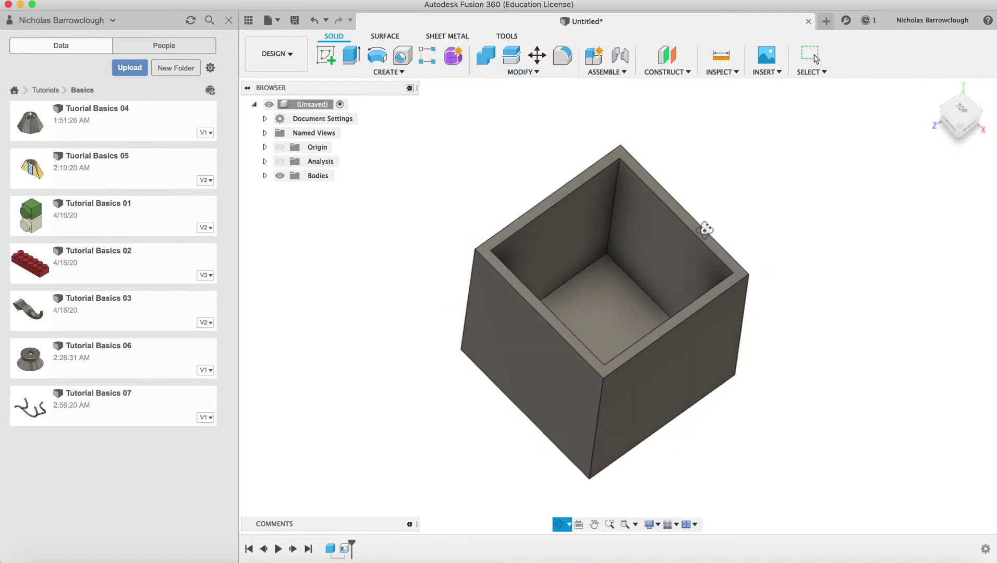
pyautogui.press('Escape')
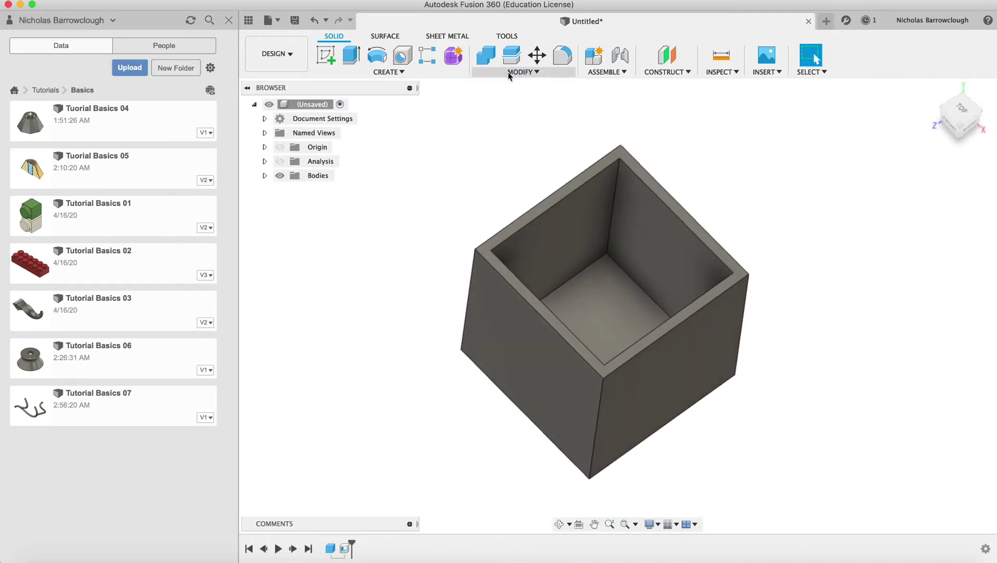
pyautogui.click(523, 72)
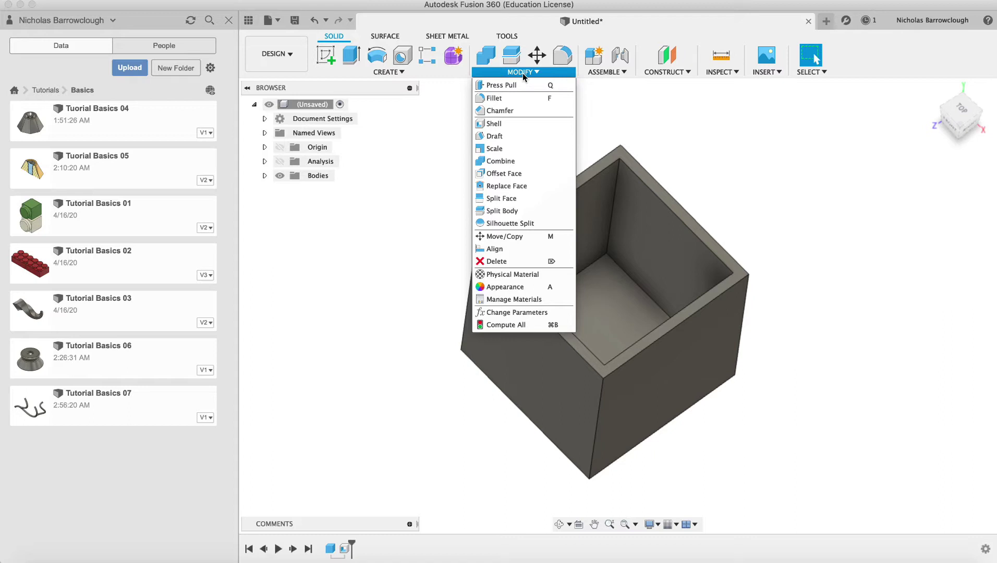
pyautogui.click(500, 85)
pyautogui.click(648, 223)
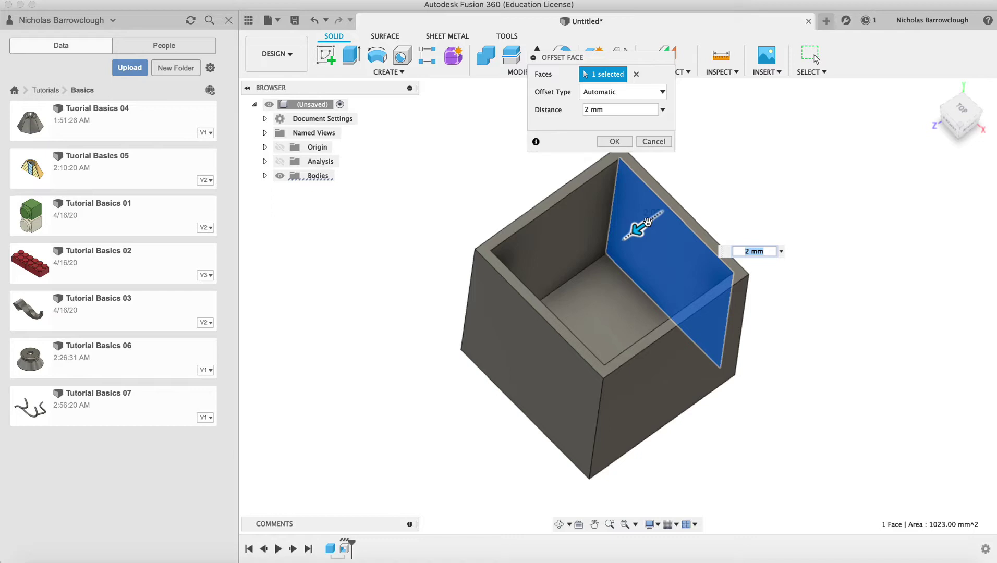
pyautogui.press('Return')
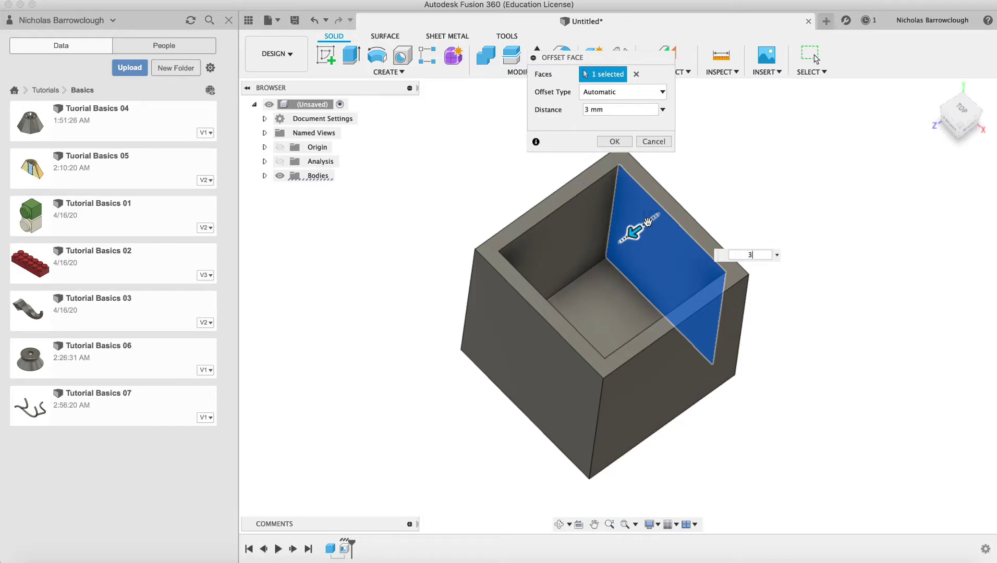
# Create a sketch on the box's top rim face and finish it without drawing any geometry
pyautogui.click(561, 524)
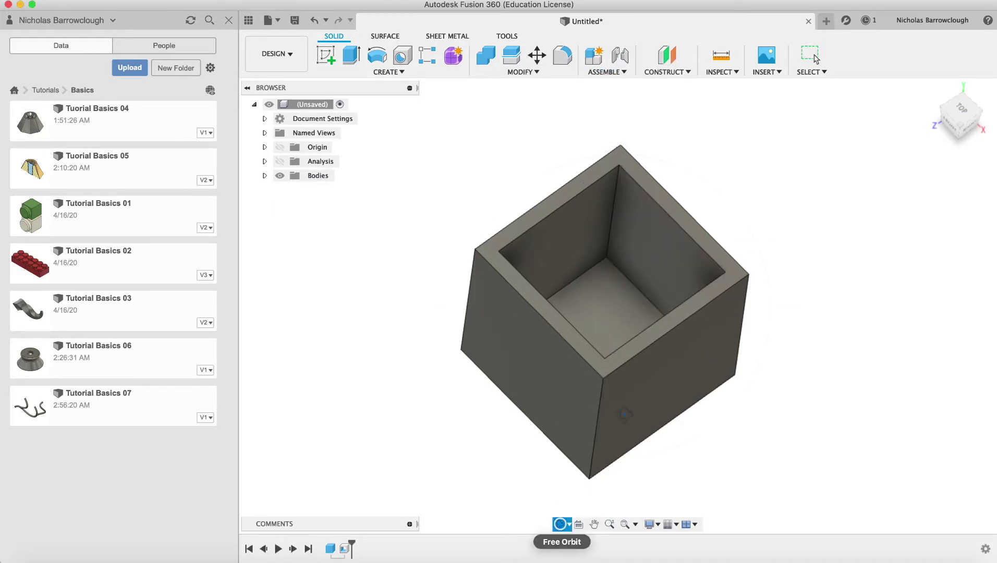
pyautogui.moveTo(624, 413); pyautogui.dragTo(658, 373)
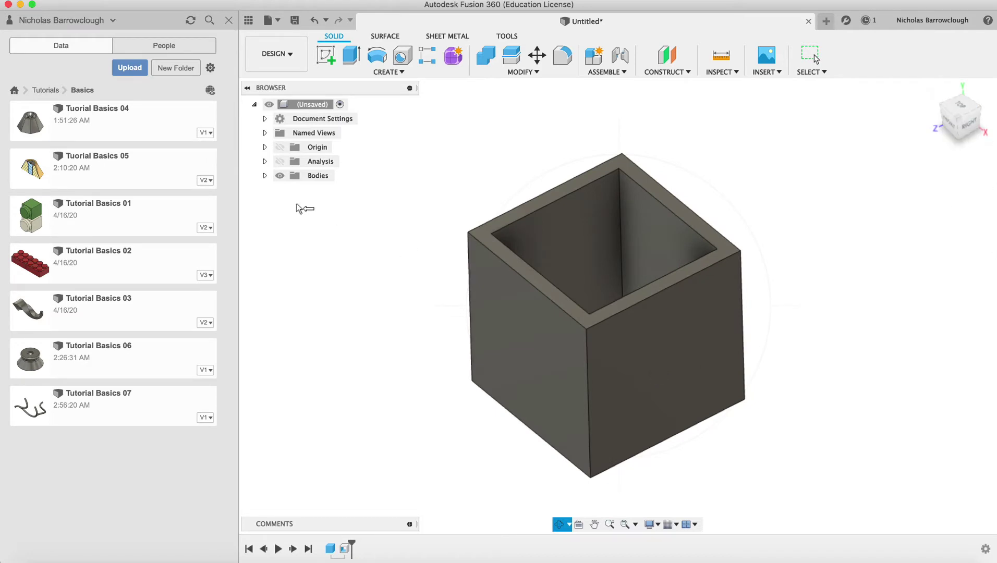
pyautogui.click(328, 52)
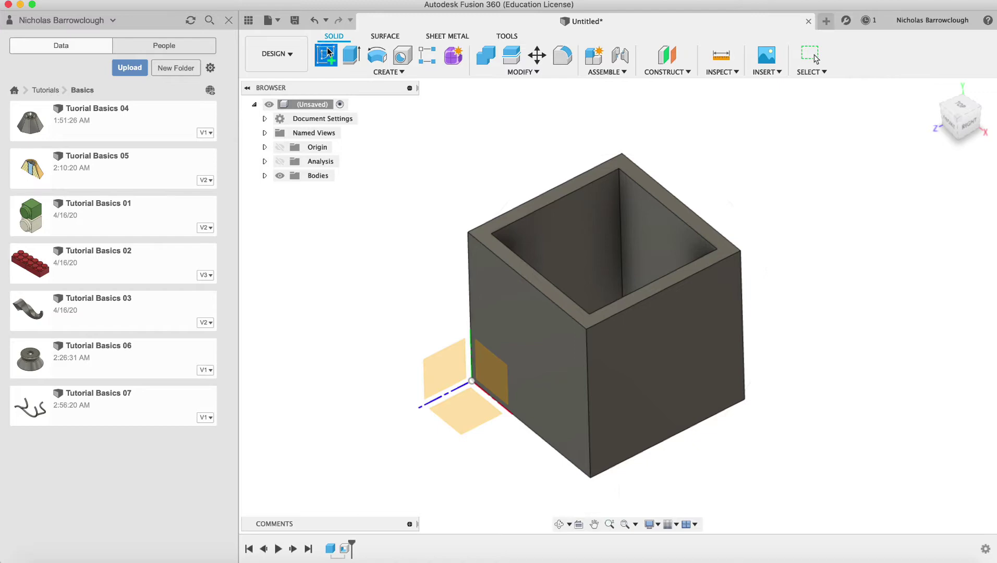
pyautogui.click(511, 218)
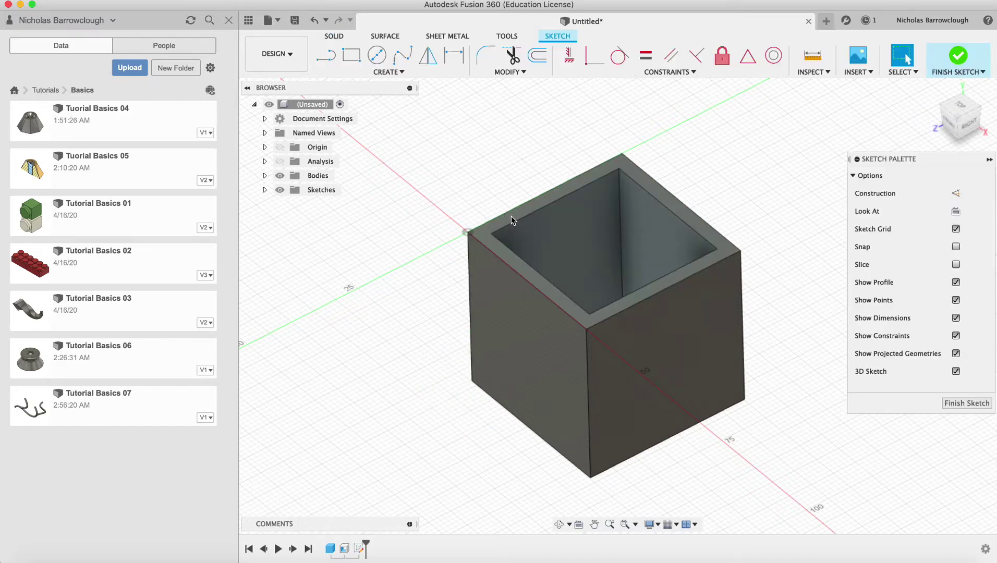
pyautogui.click(954, 408)
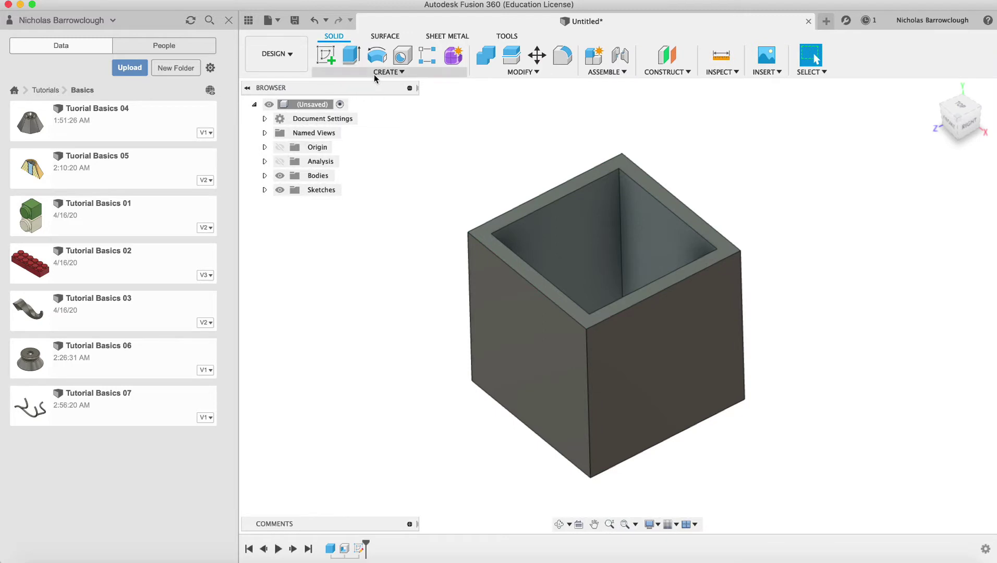
# Extrude the rim and inner square profiles of the top sketch upward 3 mm with the Join operation
pyautogui.click(356, 59)
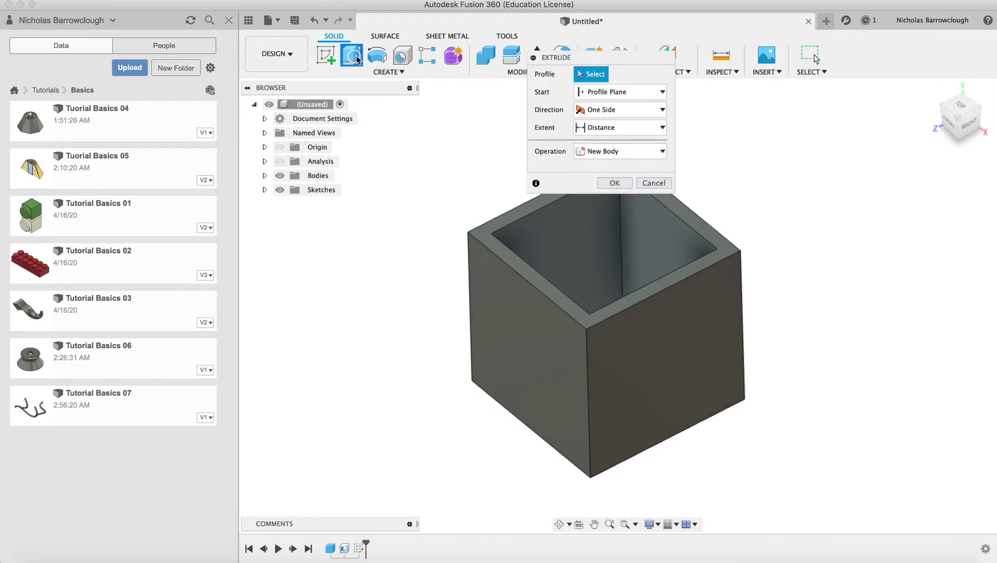
pyautogui.click(489, 236)
pyautogui.click(531, 239)
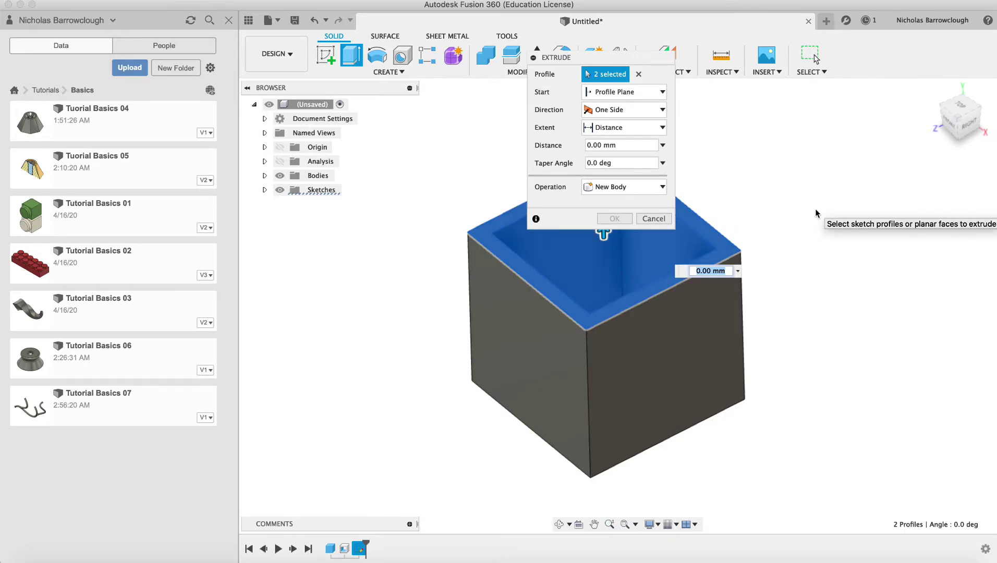
pyautogui.write('3')
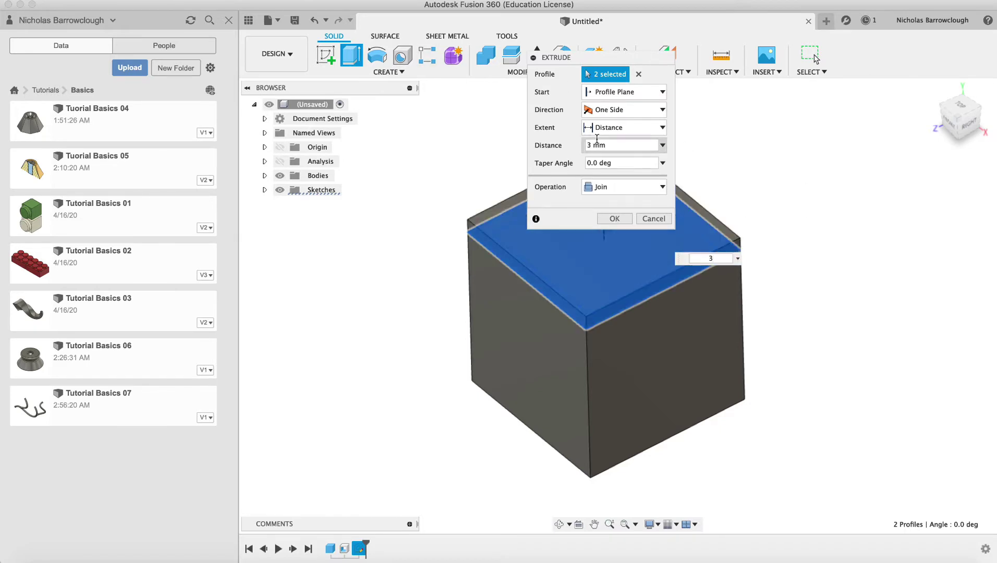
pyautogui.click(601, 186)
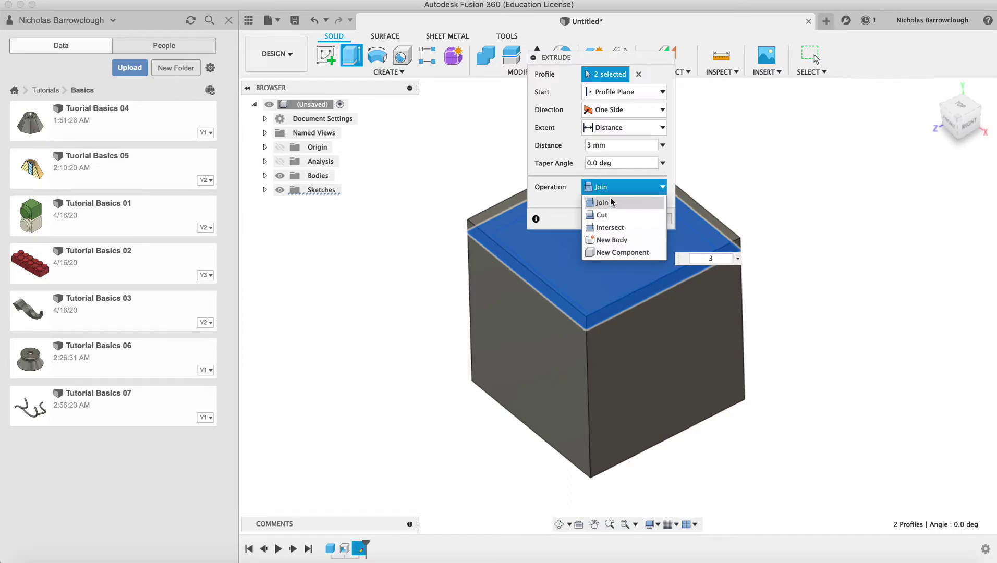
pyautogui.click(609, 201)
pyautogui.click(615, 219)
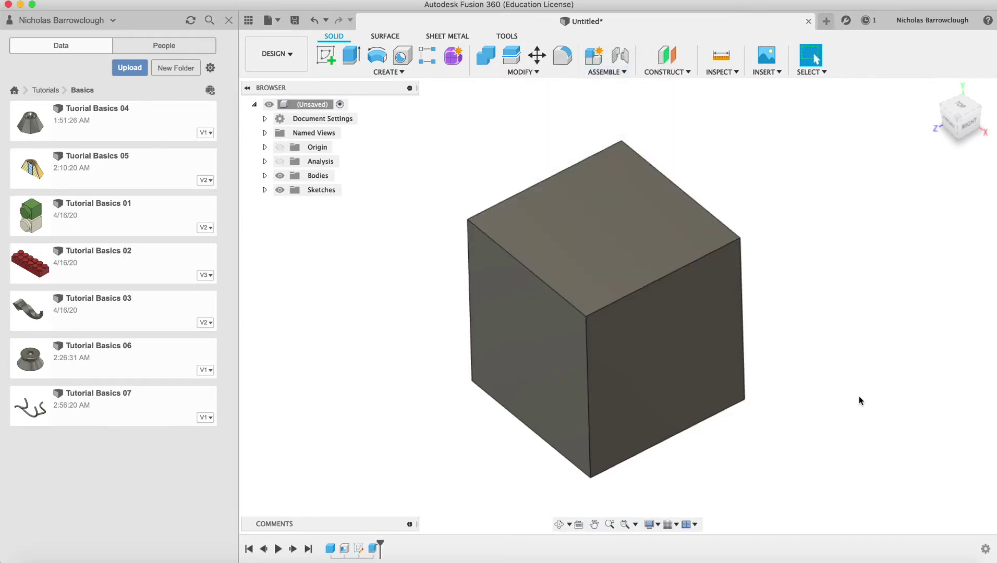
# Show the section analysis to examine the closed box's interior from several angles, and undo the joined extrusion
pyautogui.click(279, 162)
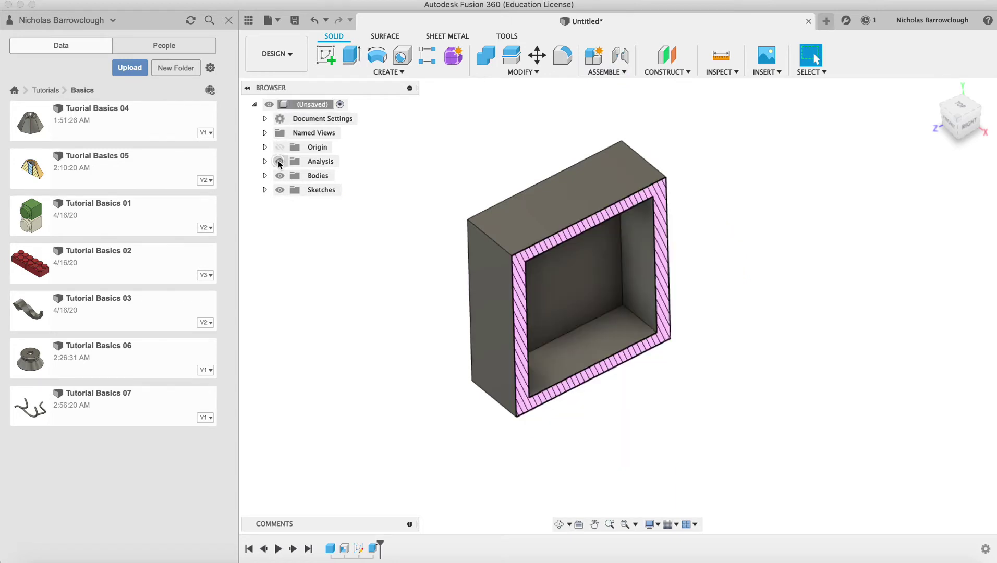
pyautogui.click(558, 524)
pyautogui.moveTo(656, 324)
pyautogui.mouseDown()
pyautogui.moveTo(596, 283)
pyautogui.moveTo(679, 305)
pyautogui.moveTo(643, 321)
pyautogui.moveTo(656, 318)
pyautogui.mouseUp()
pyautogui.press('Escape')
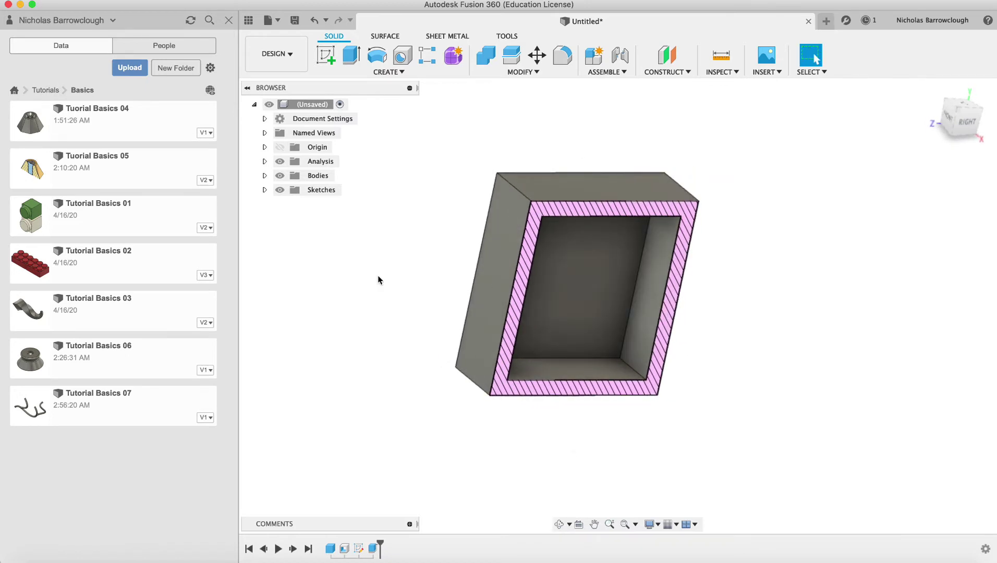
pyautogui.click(560, 525)
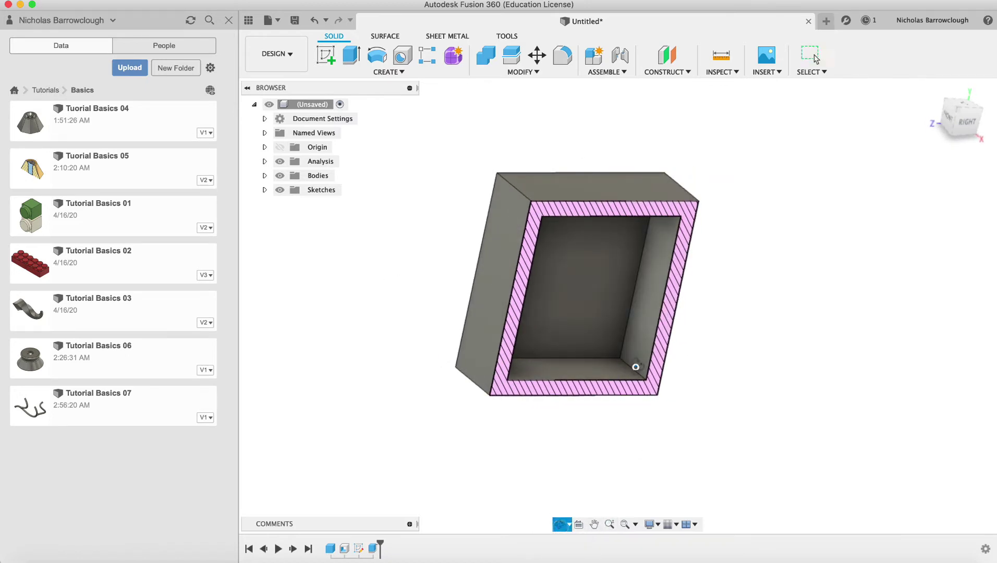
pyautogui.moveTo(636, 363)
pyautogui.mouseDown()
pyautogui.moveTo(561, 358)
pyautogui.moveTo(583, 372)
pyautogui.moveTo(625, 345)
pyautogui.moveTo(623, 372)
pyautogui.moveTo(628, 360)
pyautogui.mouseUp()
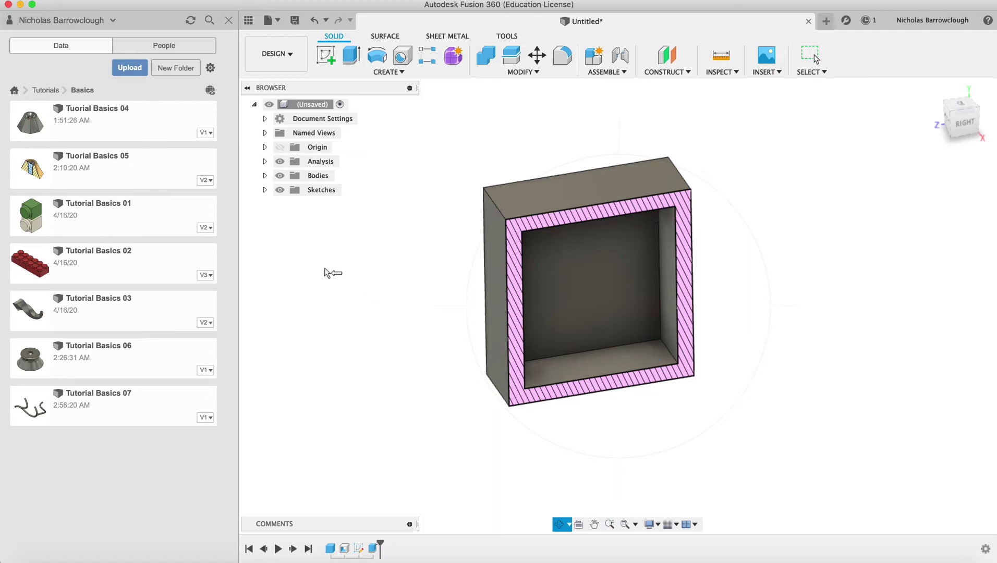
pyautogui.press('Escape')
pyautogui.press('super+z')
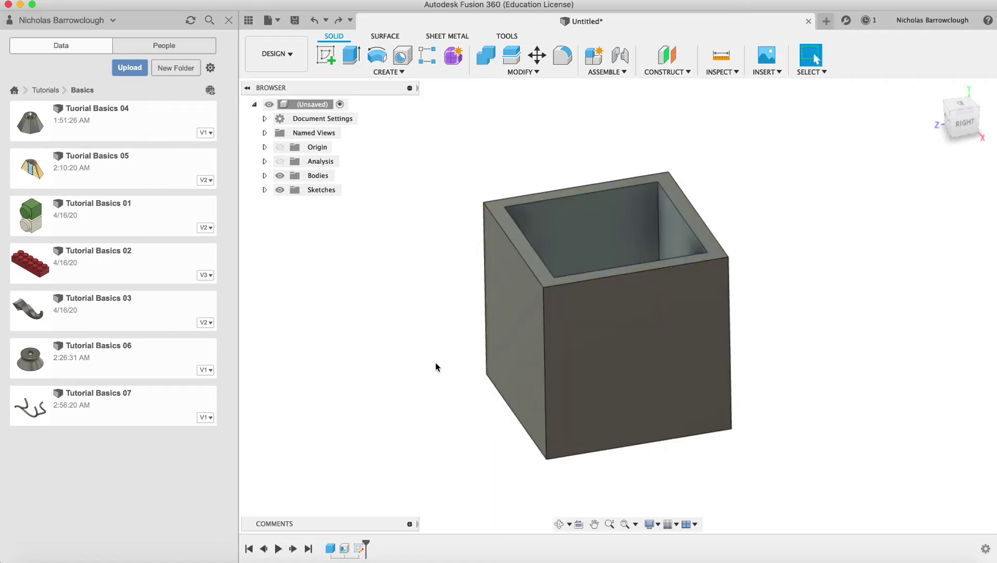
# Extrude the rim and inner square profiles of the top sketch upward 3 mm as a New Body, forming a separate lid
pyautogui.press('e')
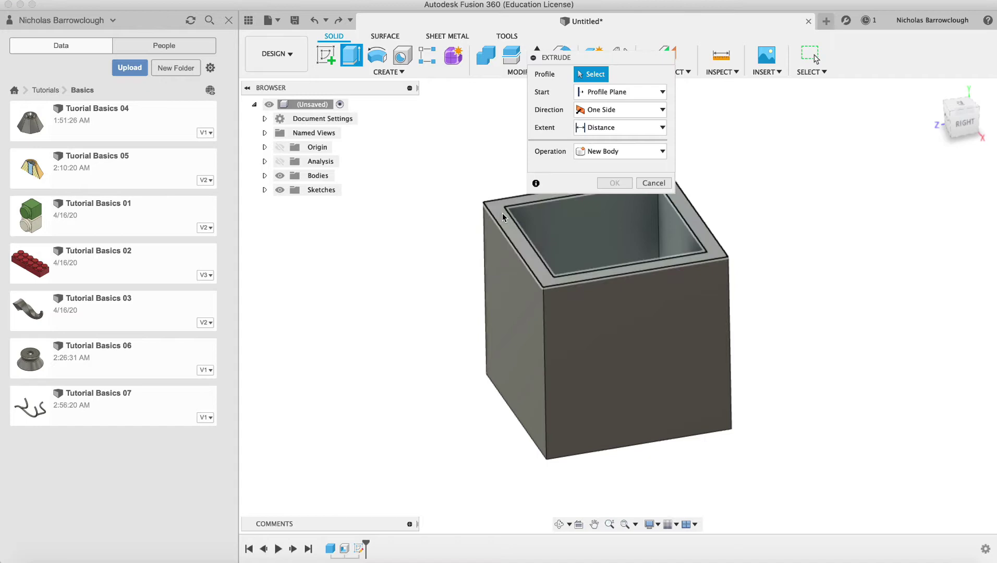
pyautogui.click(502, 213)
pyautogui.click(585, 247)
pyautogui.click(603, 191)
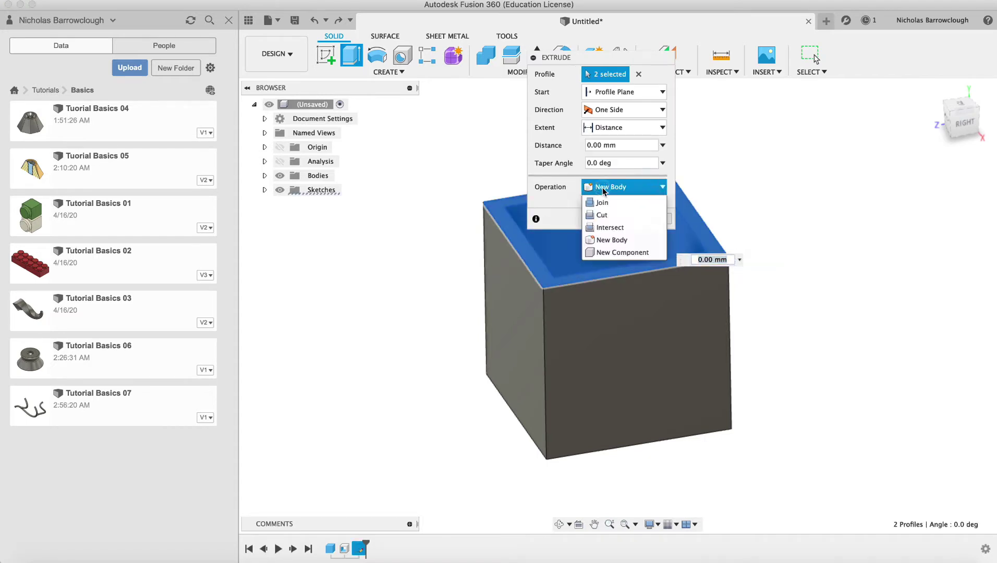
pyautogui.click(594, 239)
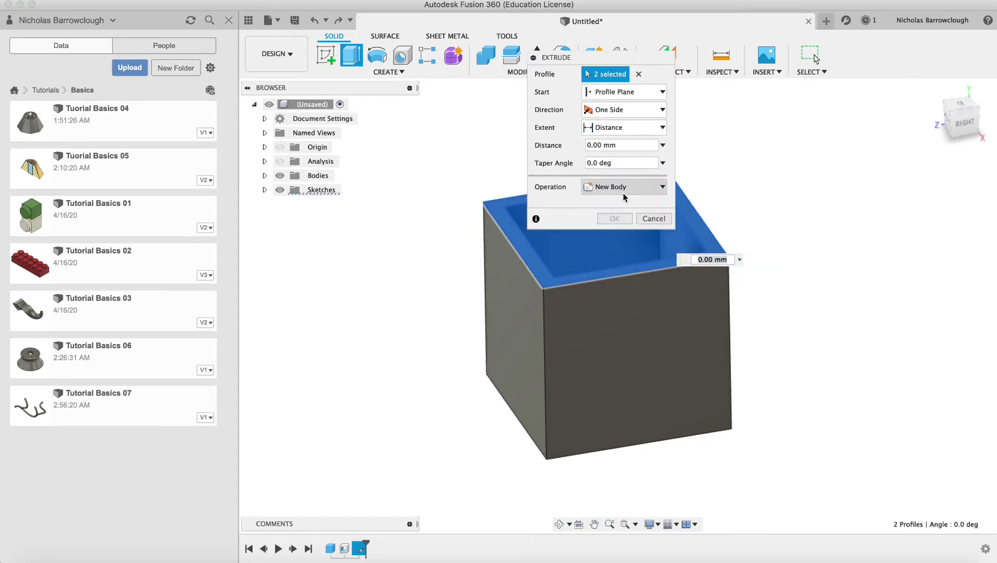
pyautogui.click(708, 258)
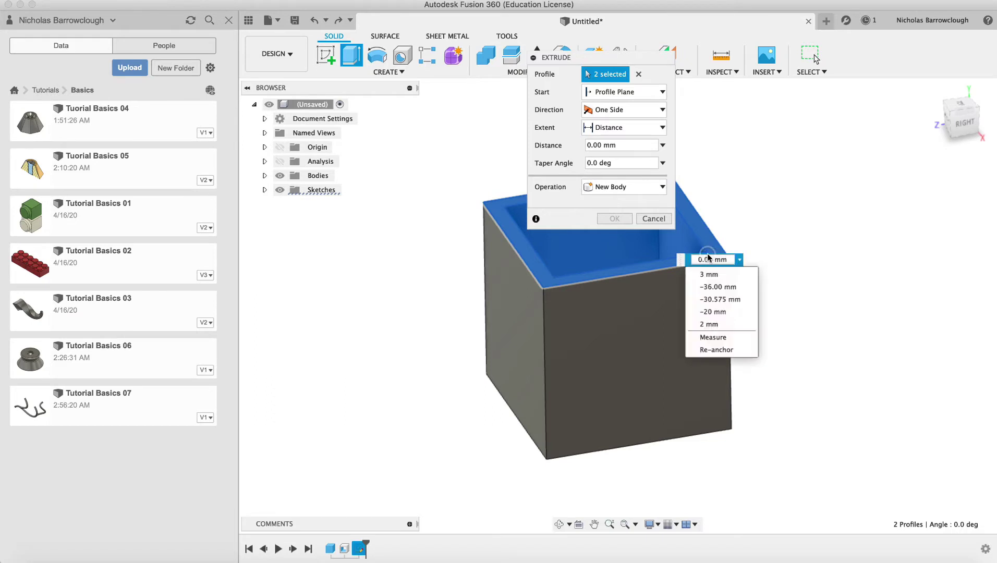
pyautogui.click(709, 274)
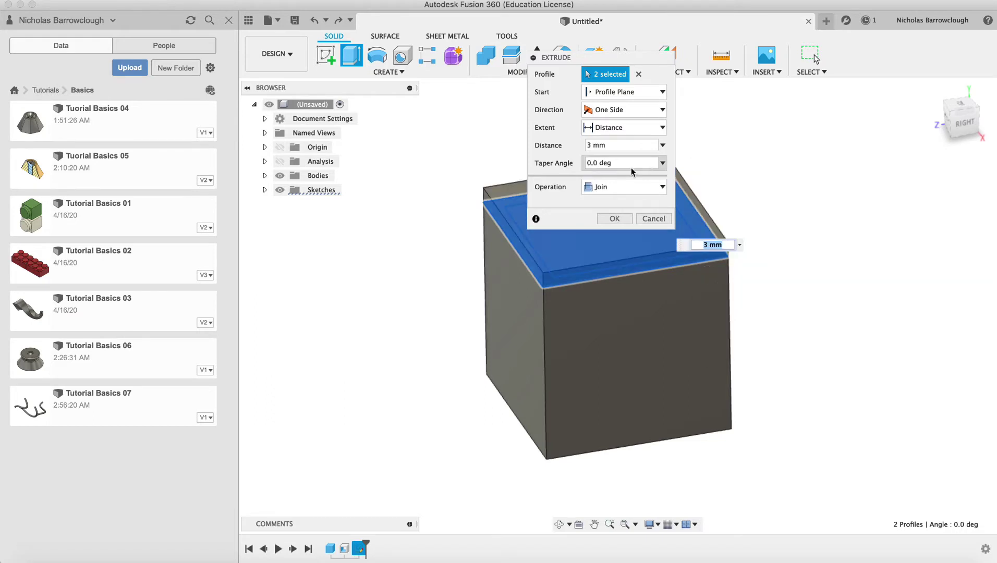
pyautogui.click(604, 191)
pyautogui.click(610, 241)
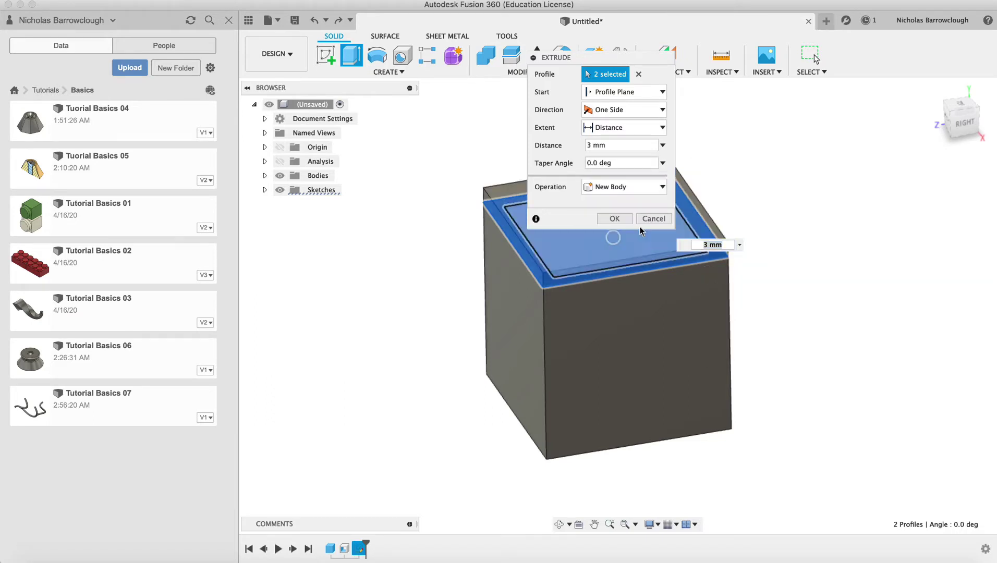
pyautogui.click(614, 219)
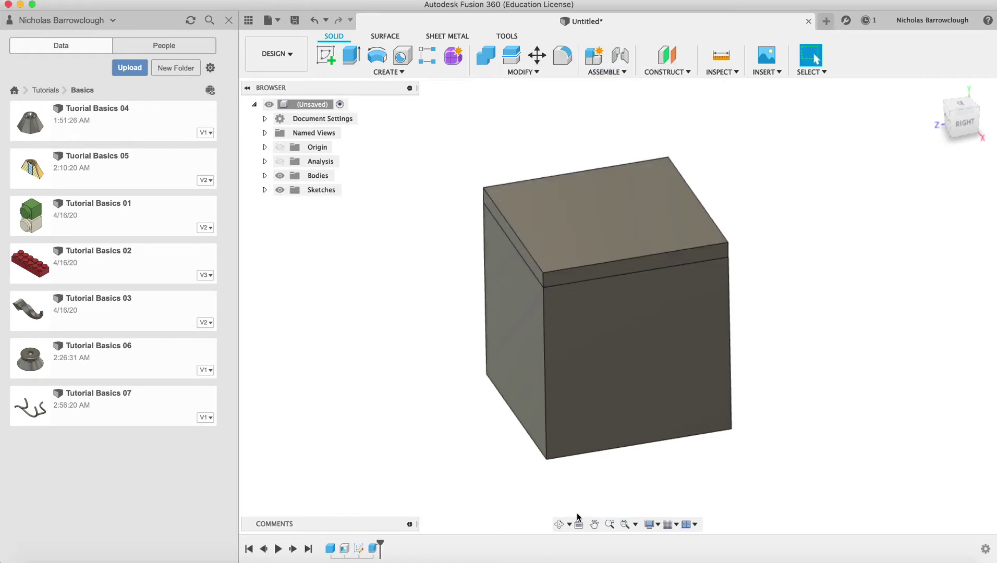
# Expand the bodies list, identify the lid body, and hide Body1 to expose the lid's underside
pyautogui.click(265, 176)
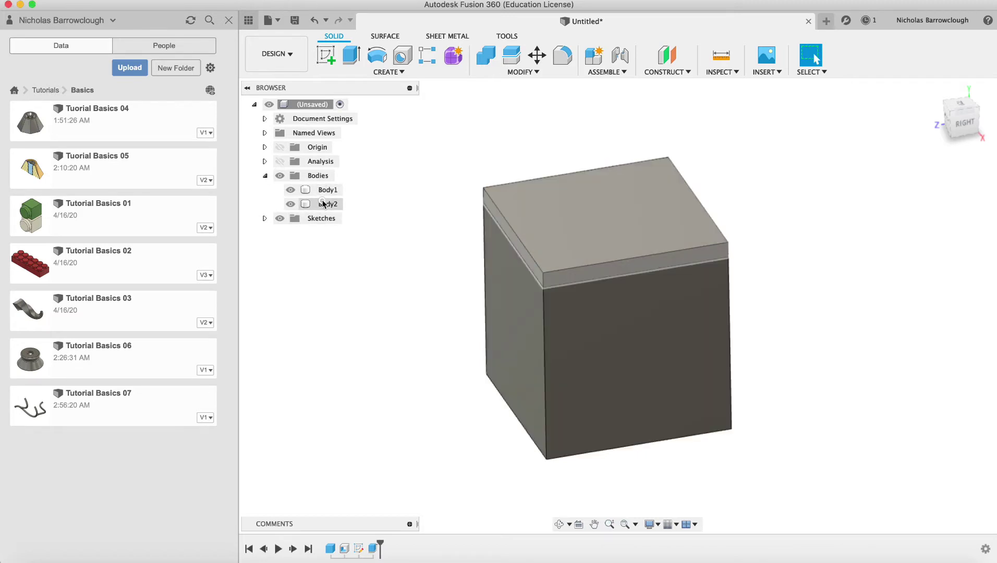
pyautogui.click(323, 203)
pyautogui.click(373, 361)
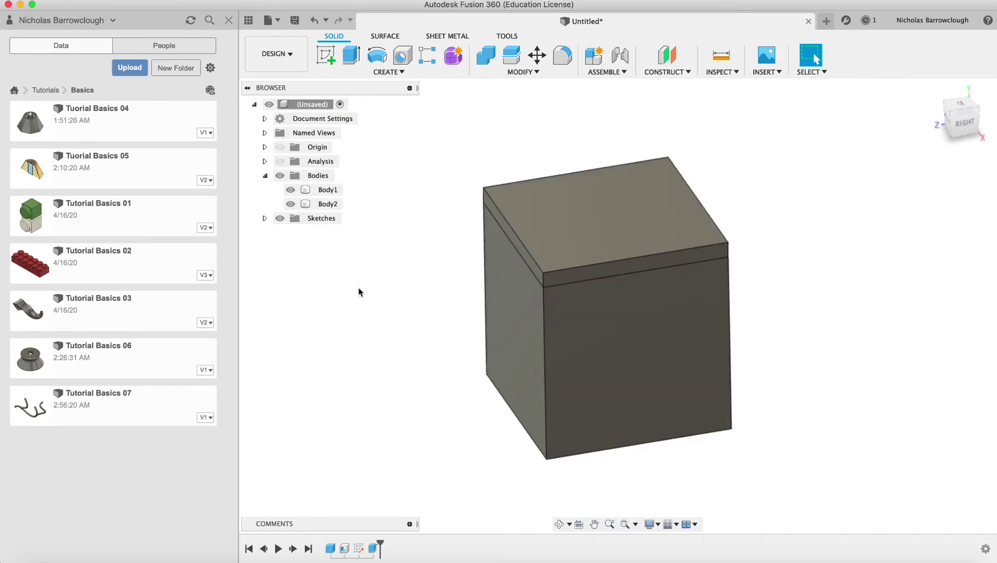
pyautogui.click(290, 193)
pyautogui.click(559, 524)
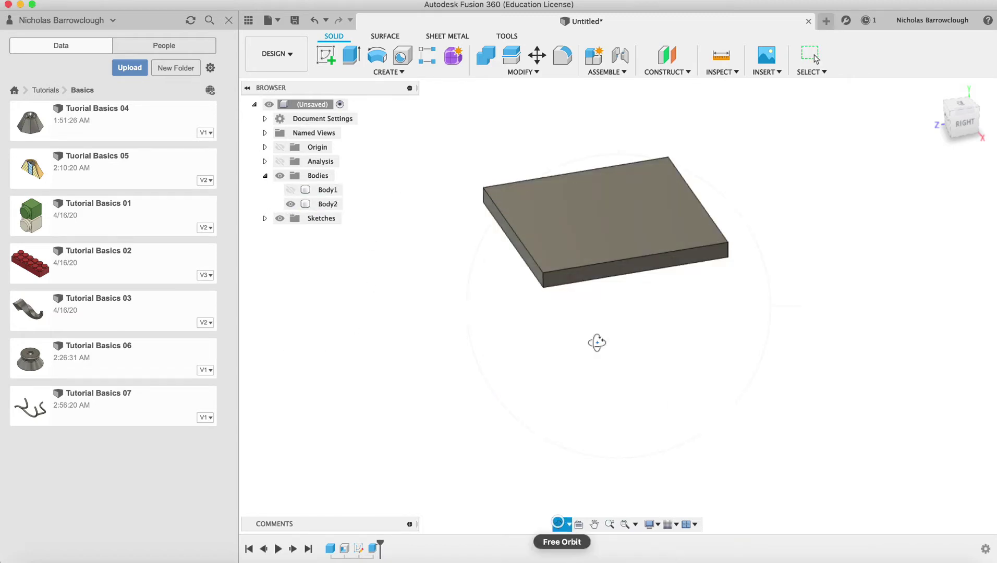
pyautogui.moveTo(594, 340); pyautogui.dragTo(620, 194)
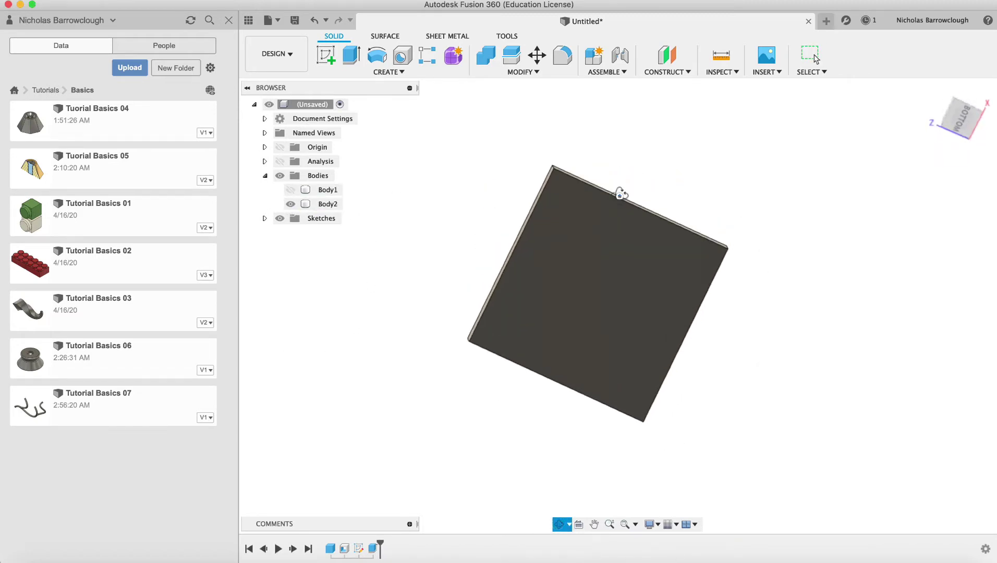
# Show Sketch2 and extrude its inner square profile 2 mm down from the lid's underside with the Join operation
pyautogui.click(266, 221)
pyautogui.click(265, 221)
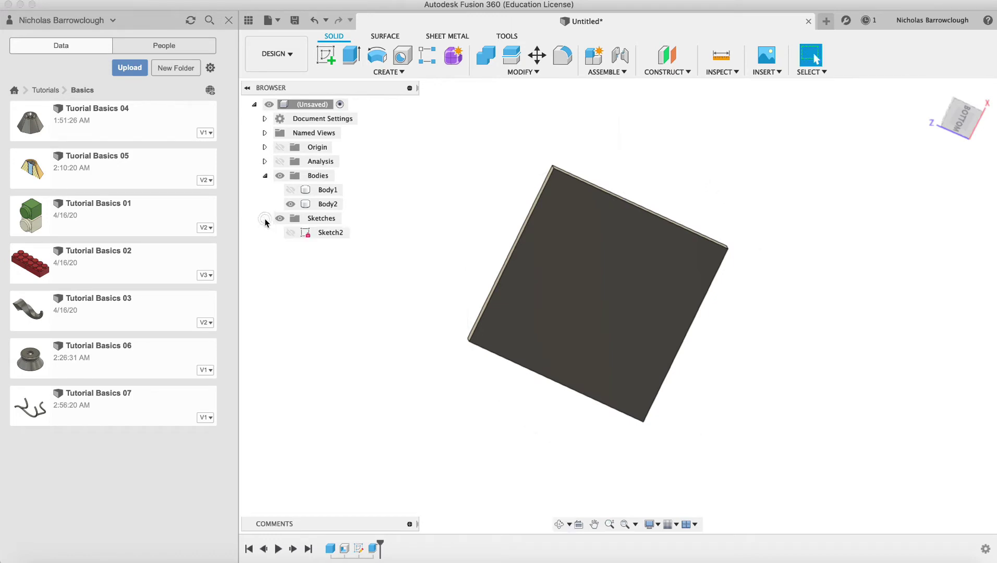
pyautogui.click(289, 233)
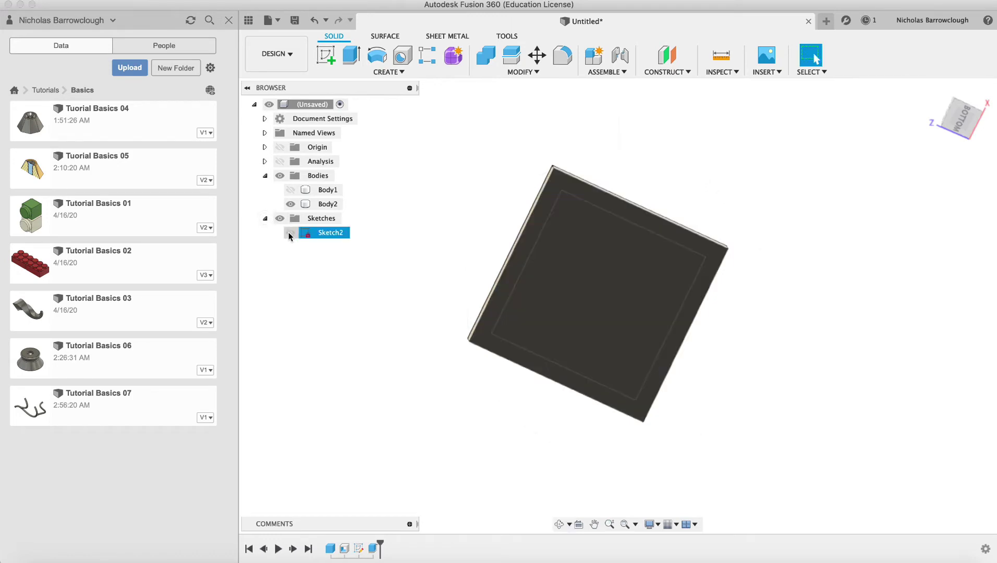
pyautogui.click(352, 55)
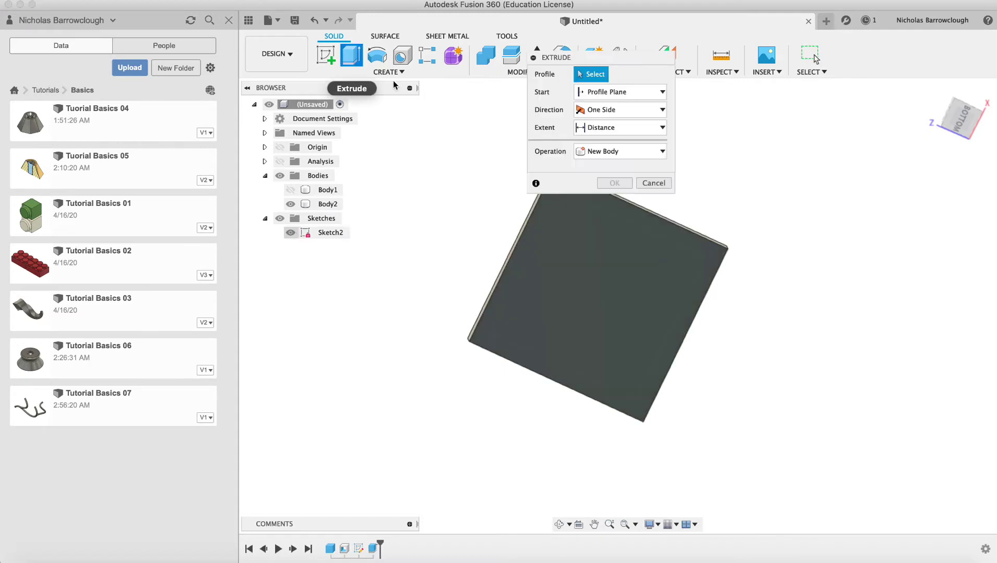
pyautogui.click(569, 301)
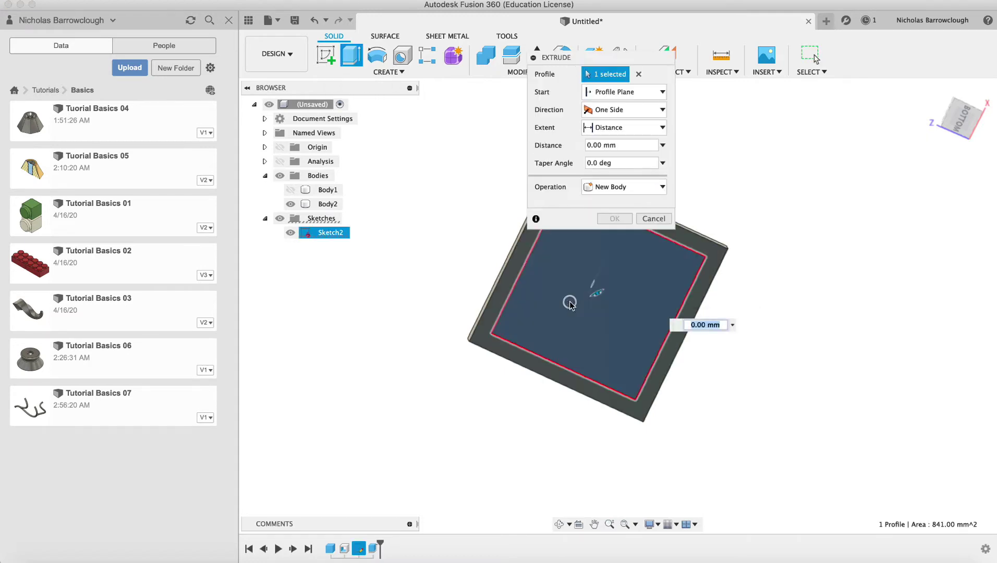
pyautogui.click(562, 524)
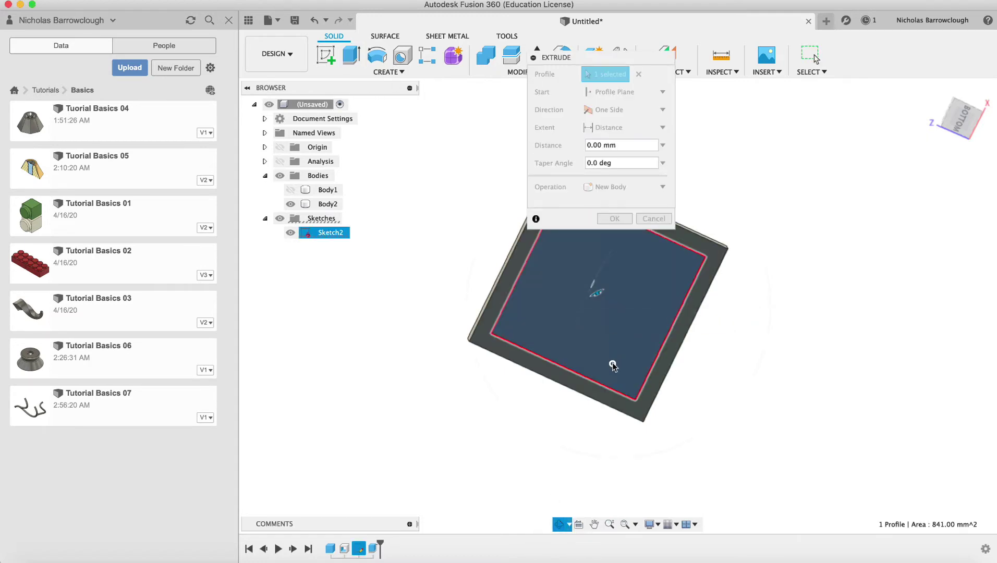
pyautogui.moveTo(612, 367)
pyautogui.mouseDown()
pyautogui.moveTo(596, 389)
pyautogui.moveTo(620, 350)
pyautogui.moveTo(605, 376)
pyautogui.mouseUp()
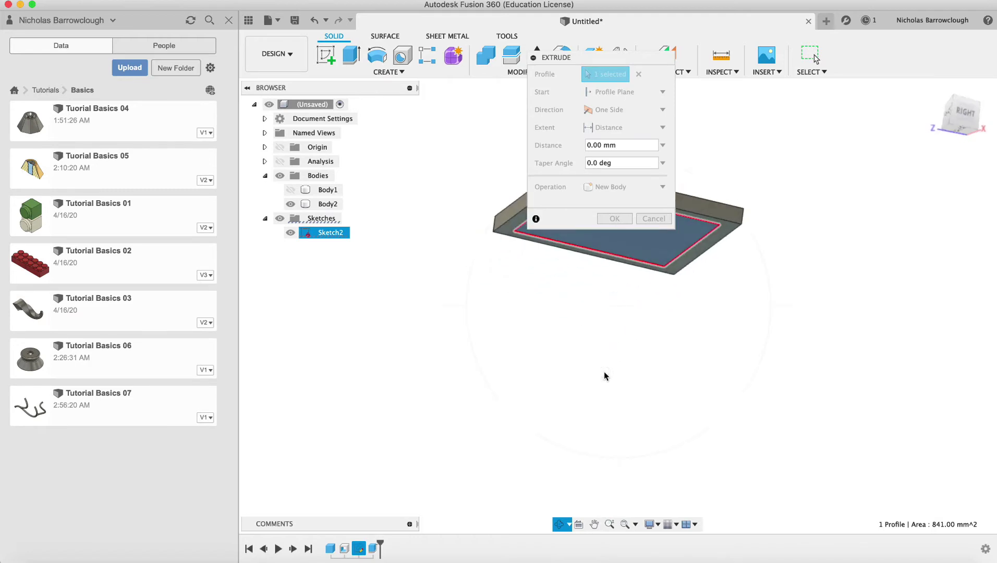
pyautogui.keyDown('shift'); pyautogui.scroll(5, 604, 385); pyautogui.keyUp('shift')
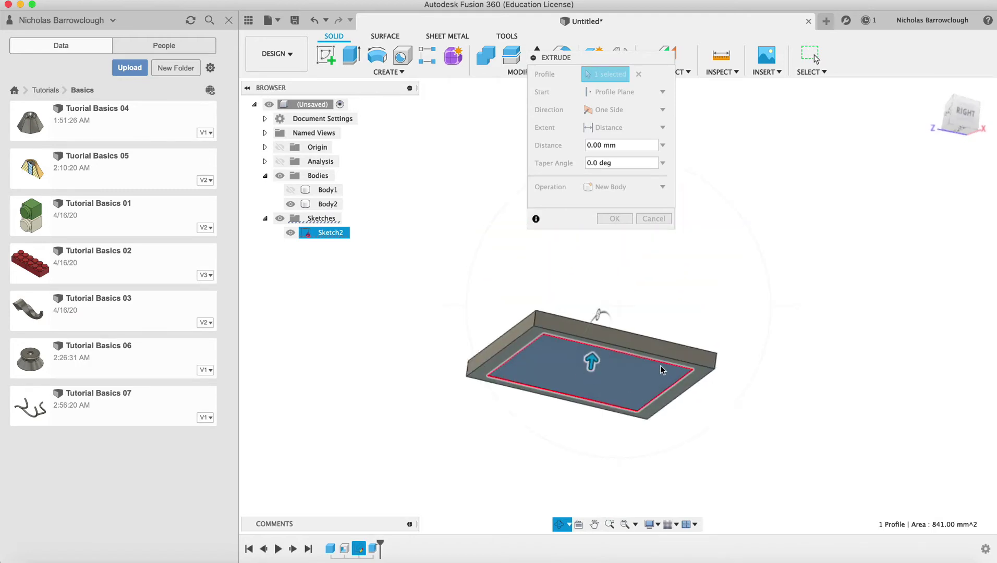
pyautogui.press('Escape')
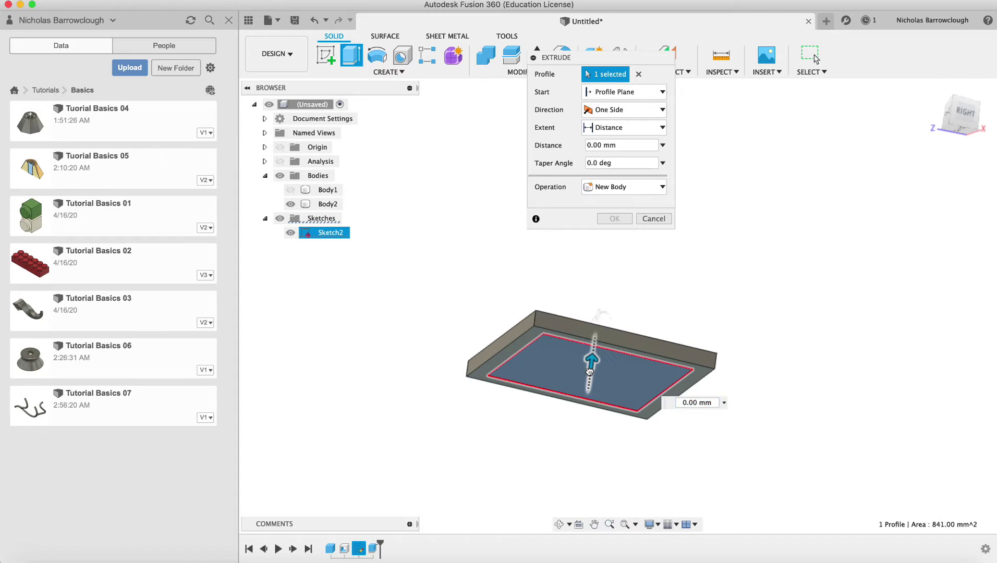
pyautogui.moveTo(589, 371); pyautogui.dragTo(588, 394)
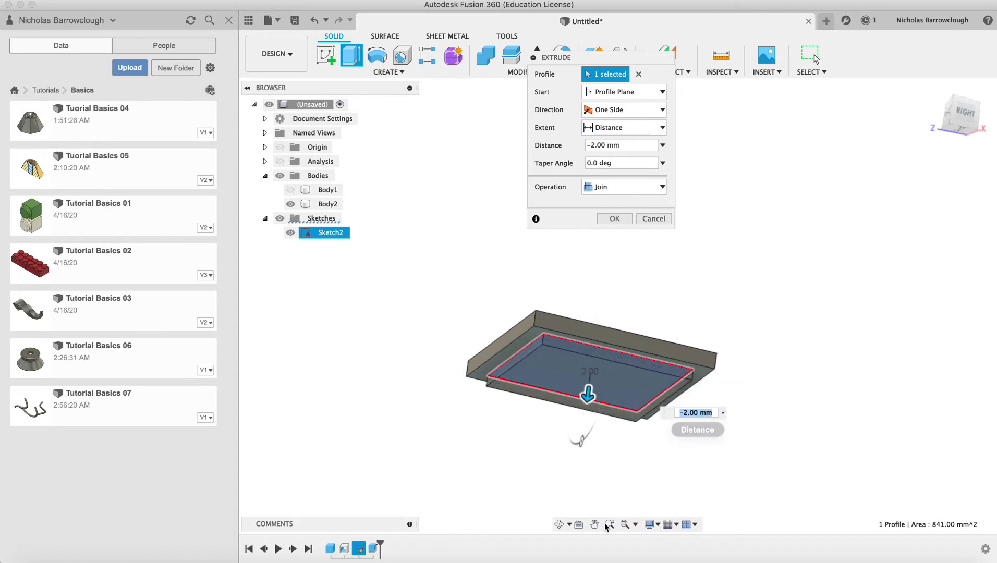
pyautogui.press('Return')
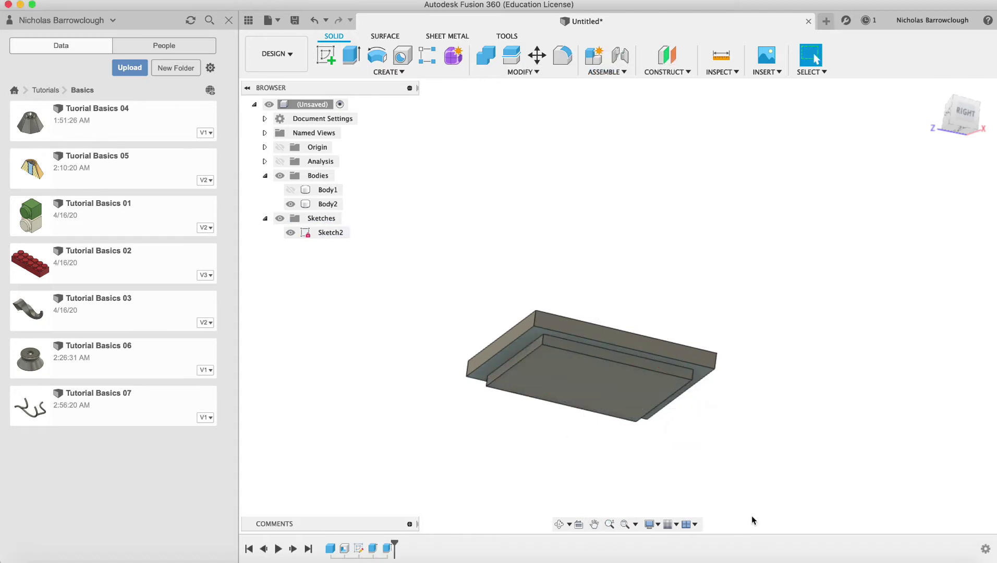
# Hide the sketches and show Body1 again beneath the lid
pyautogui.click(559, 524)
pyautogui.moveTo(581, 349); pyautogui.dragTo(562, 341)
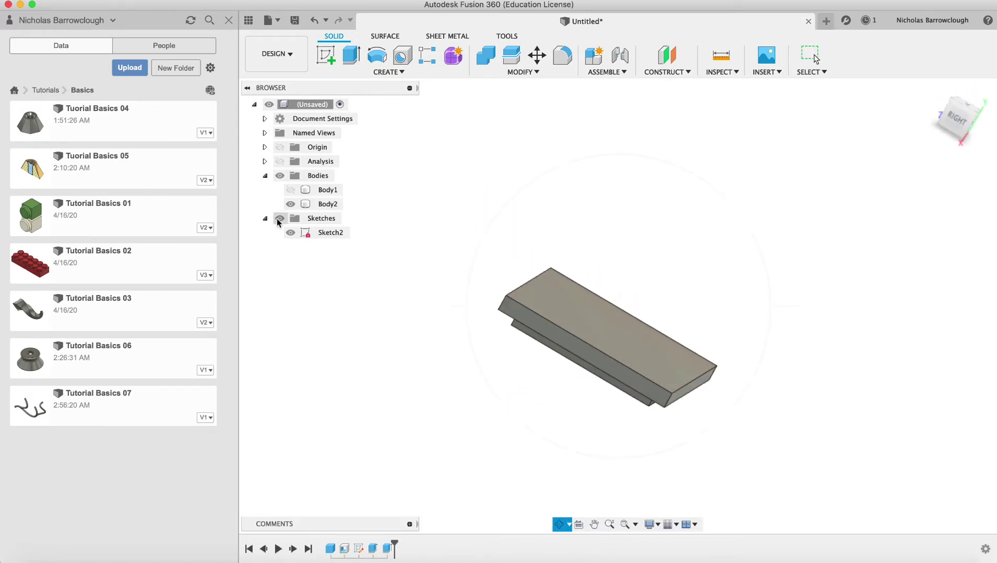
pyautogui.click(288, 192)
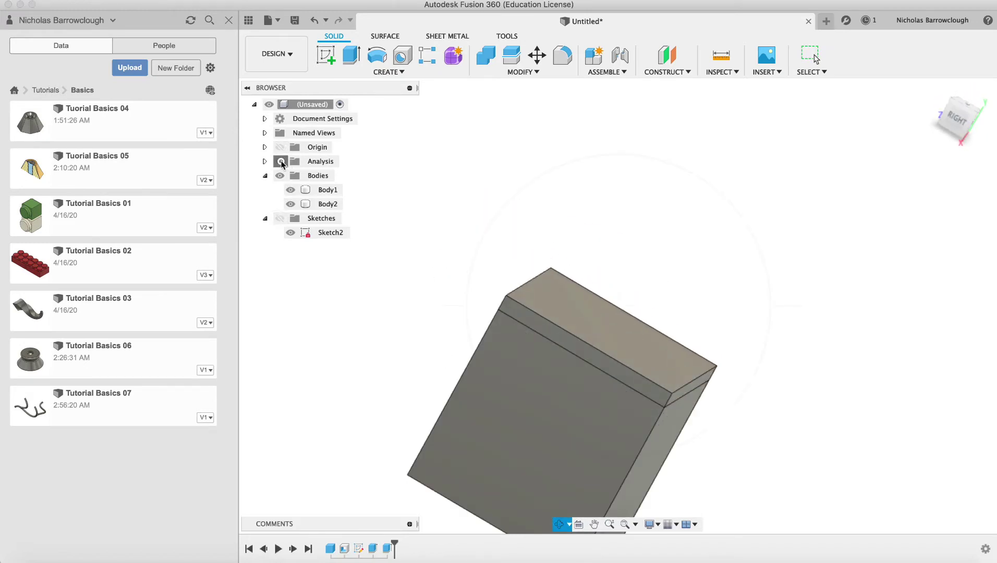
# Show the section analysis to examine how the lid's lip fits inside the box, and hide the analysis again
pyautogui.click(281, 162)
pyautogui.moveTo(576, 375); pyautogui.dragTo(624, 324)
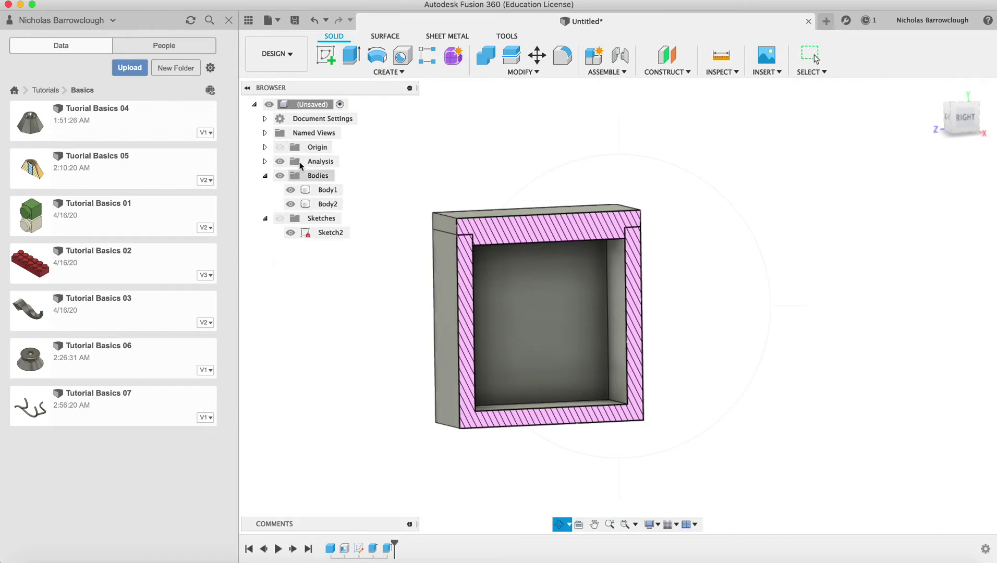
pyautogui.click(280, 161)
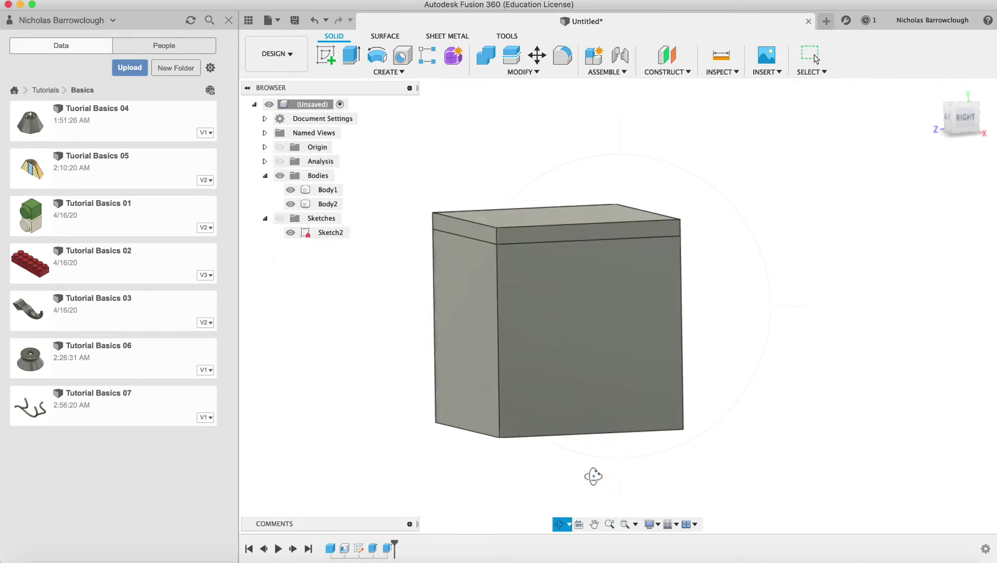
pyautogui.moveTo(588, 283); pyautogui.dragTo(603, 321)
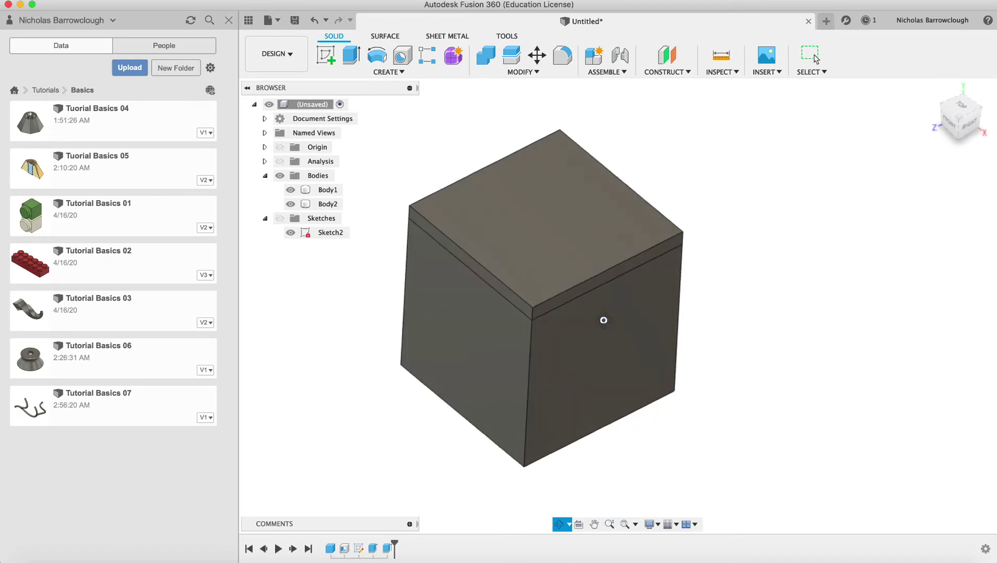
# Start a sketch on the lid's top face, add a circle with a 5 mm diameter, and finish the sketch
pyautogui.click(326, 55)
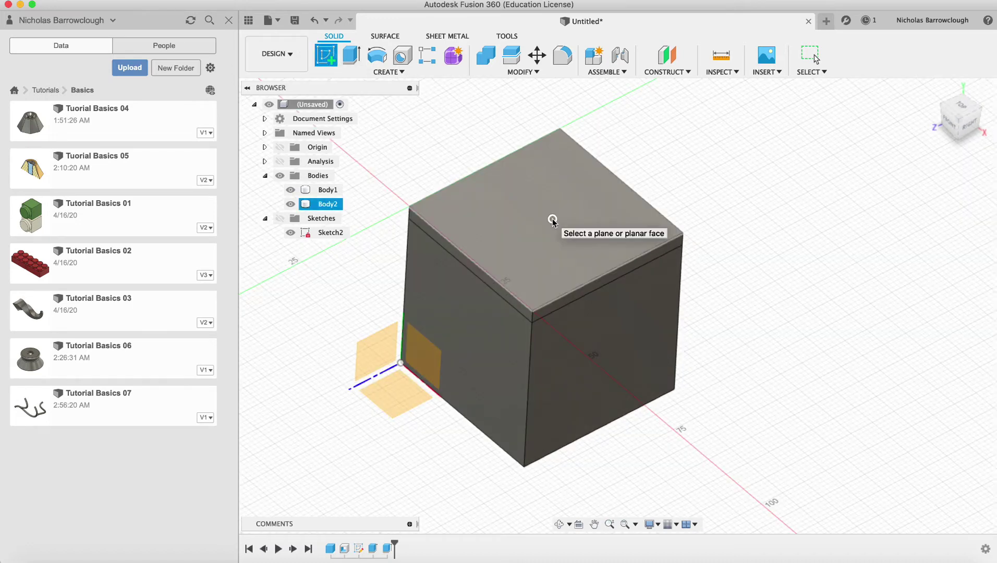
pyautogui.click(552, 219)
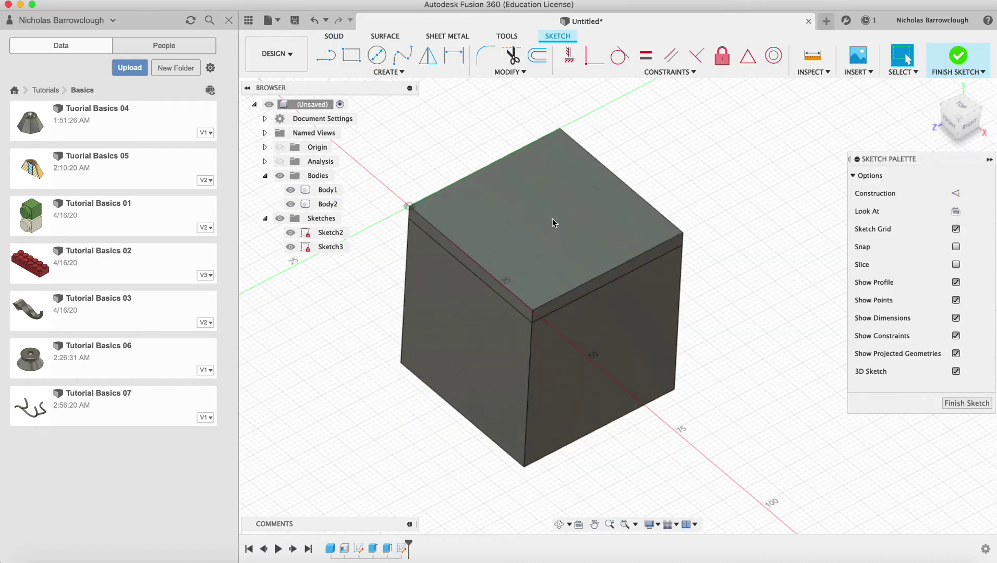
pyautogui.click(377, 56)
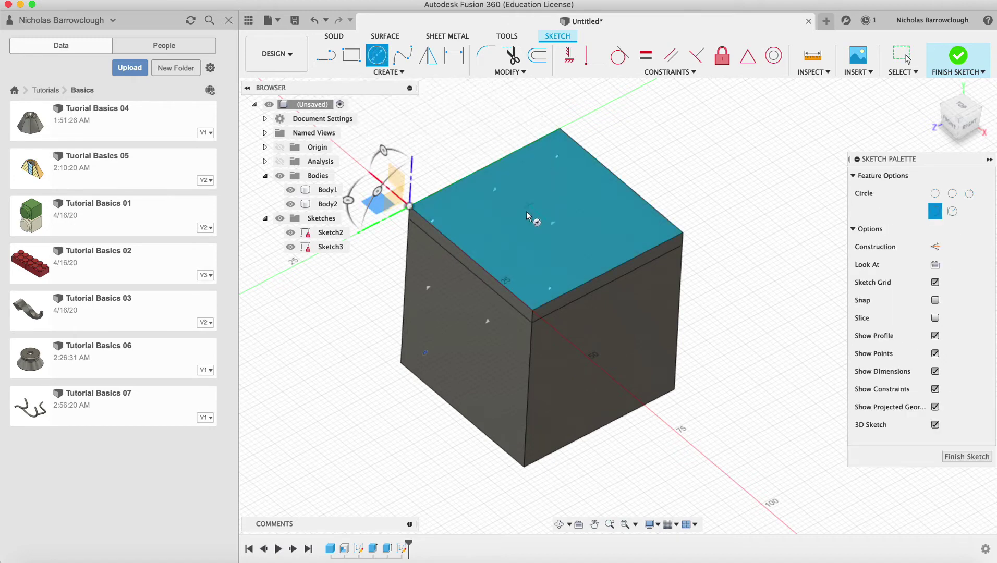
pyautogui.click(553, 222)
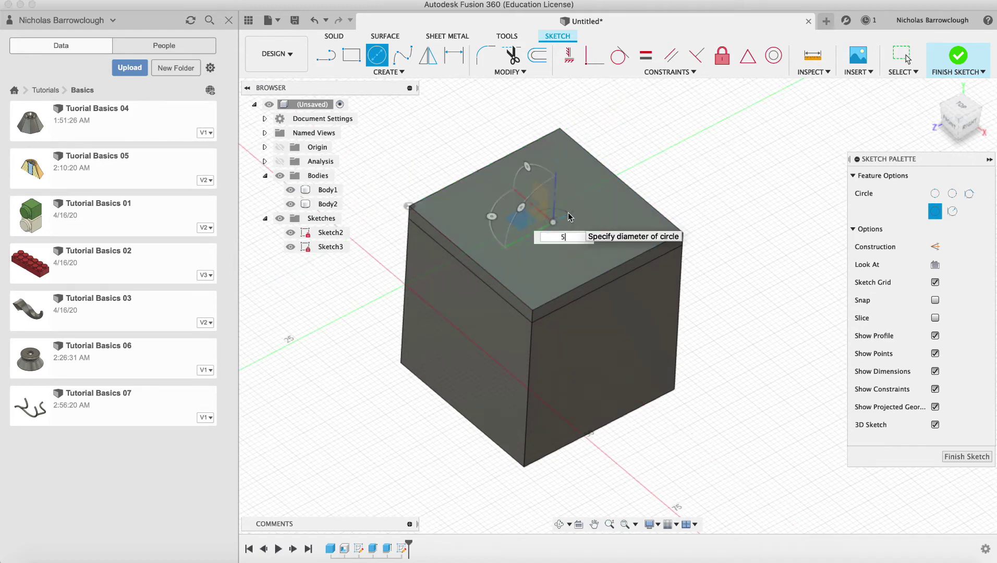
pyautogui.press('Return')
pyautogui.press('Escape')
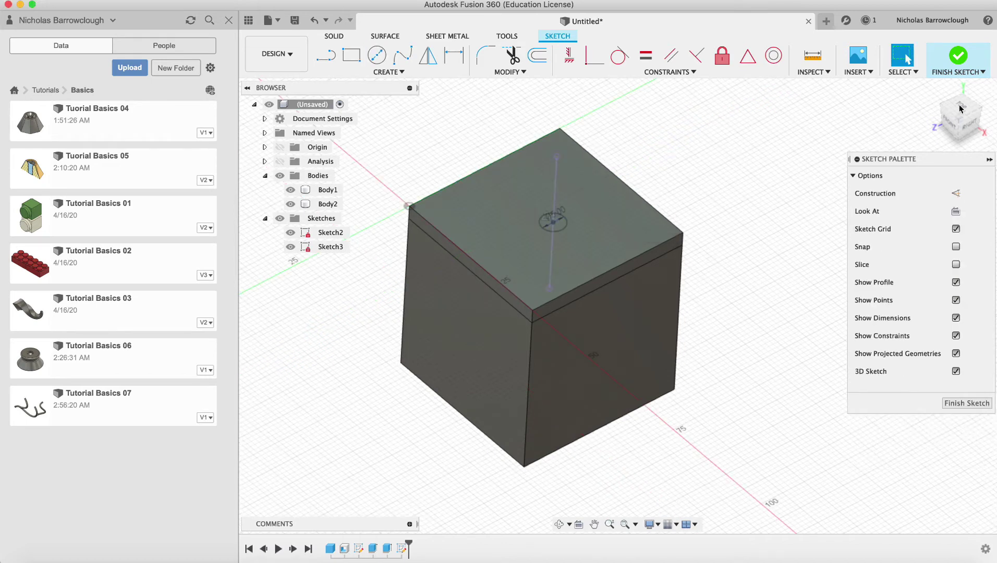
pyautogui.click(957, 56)
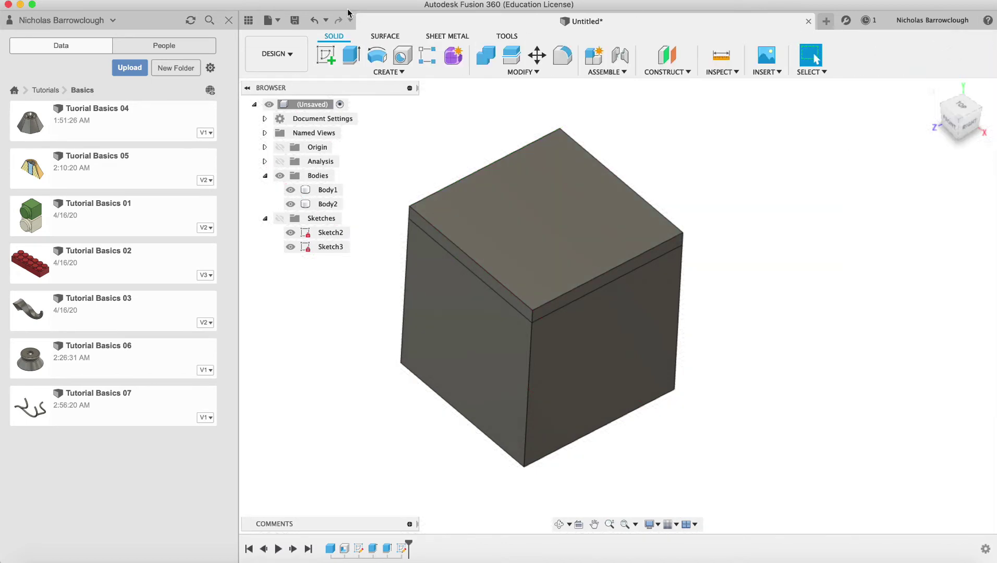
pyautogui.click(352, 56)
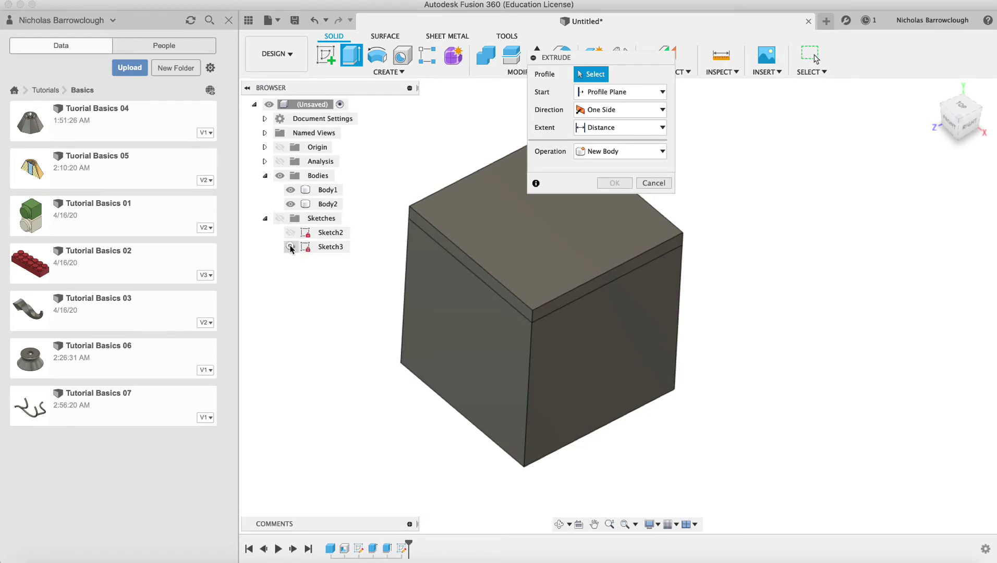
pyautogui.click(654, 183)
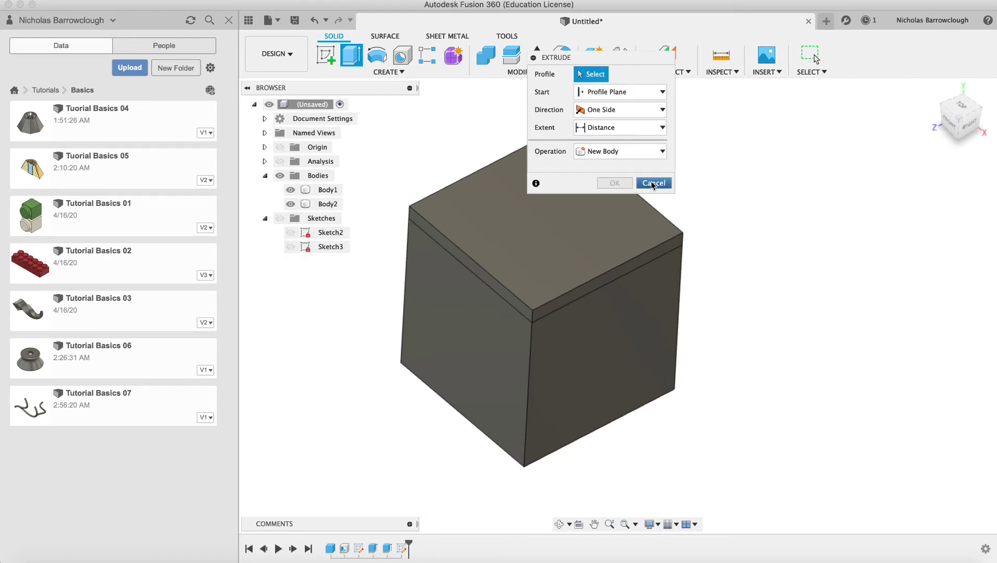
pyautogui.click(510, 198)
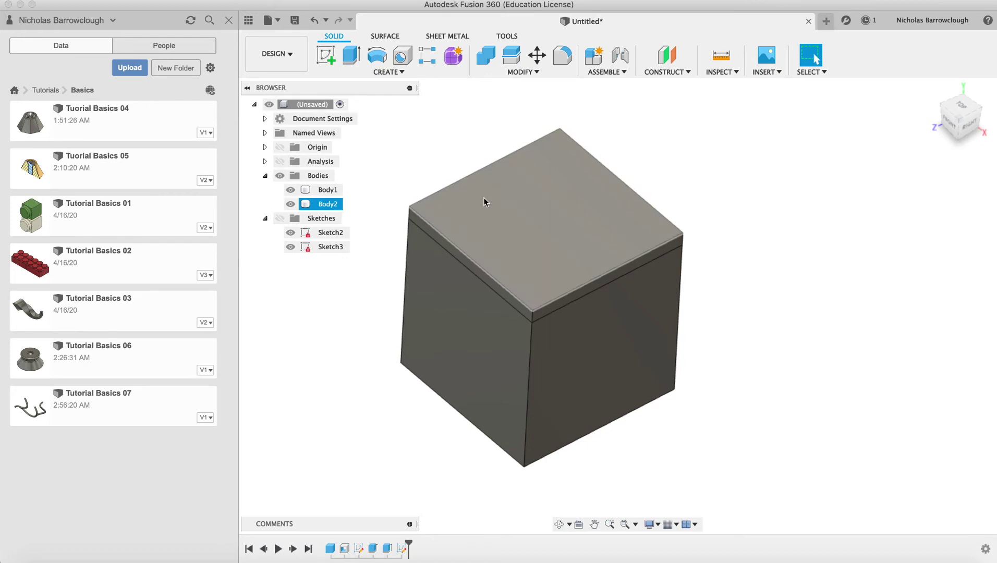
# Create another sketch on the lid's top face with a 5 mm diameter circle over the earlier one, and finish it
pyautogui.click(325, 54)
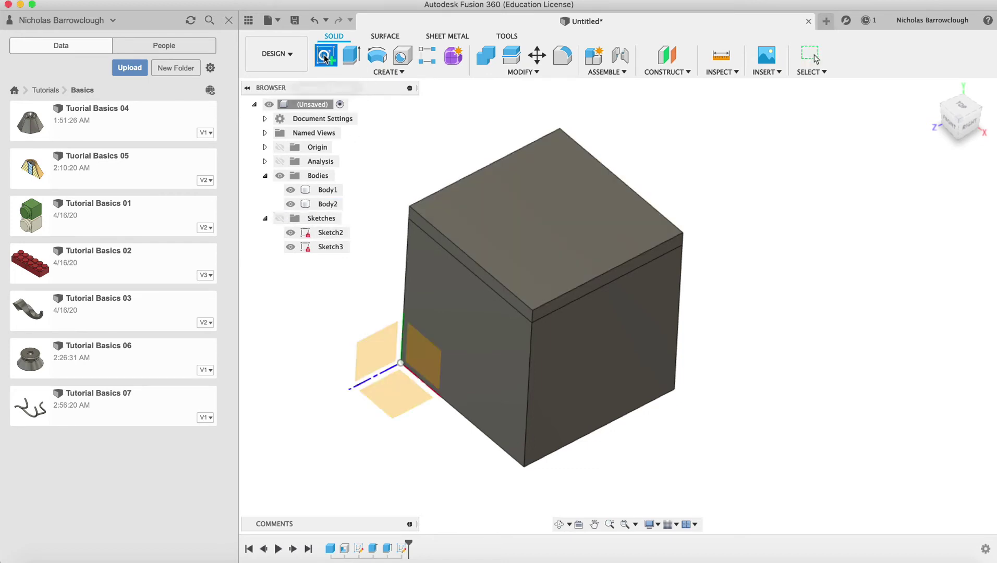
pyautogui.click(570, 232)
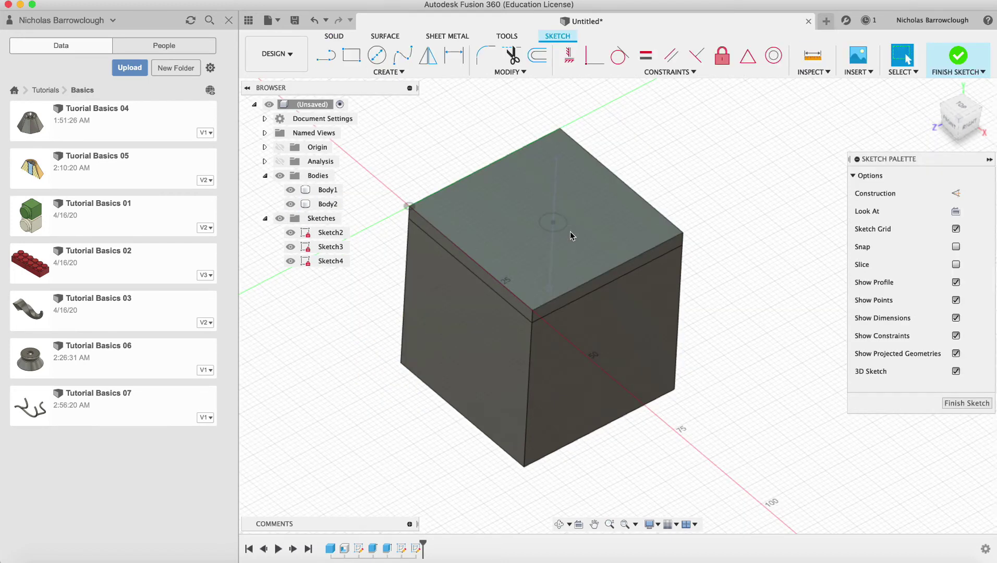
pyautogui.click(376, 55)
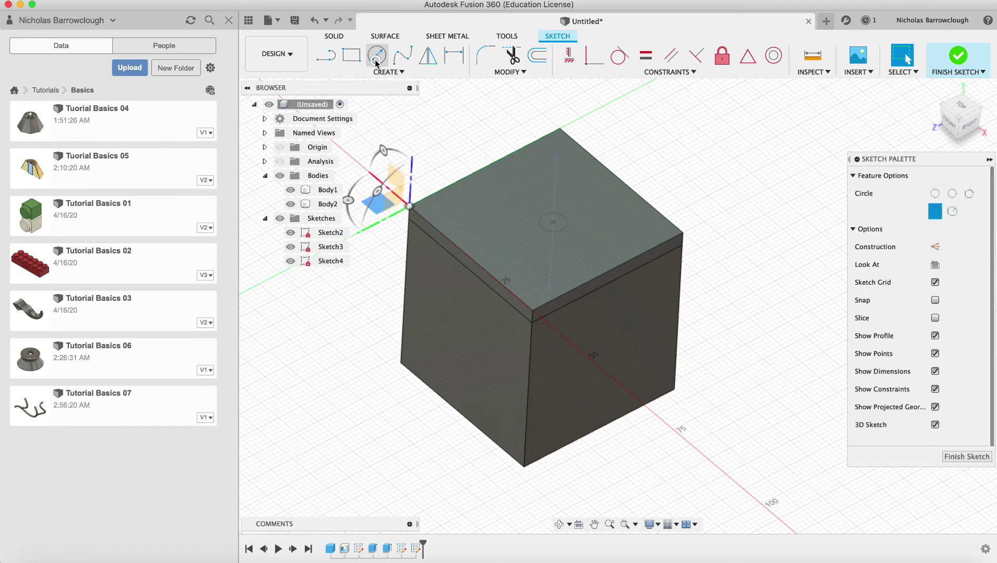
pyautogui.click(553, 222)
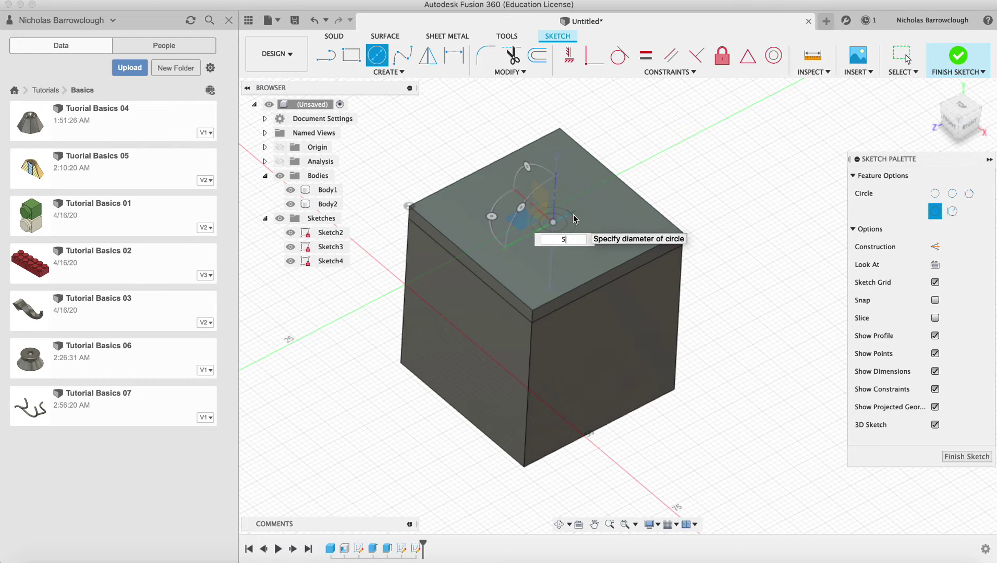
pyautogui.write('5')
pyautogui.press('Return')
pyautogui.press('Escape')
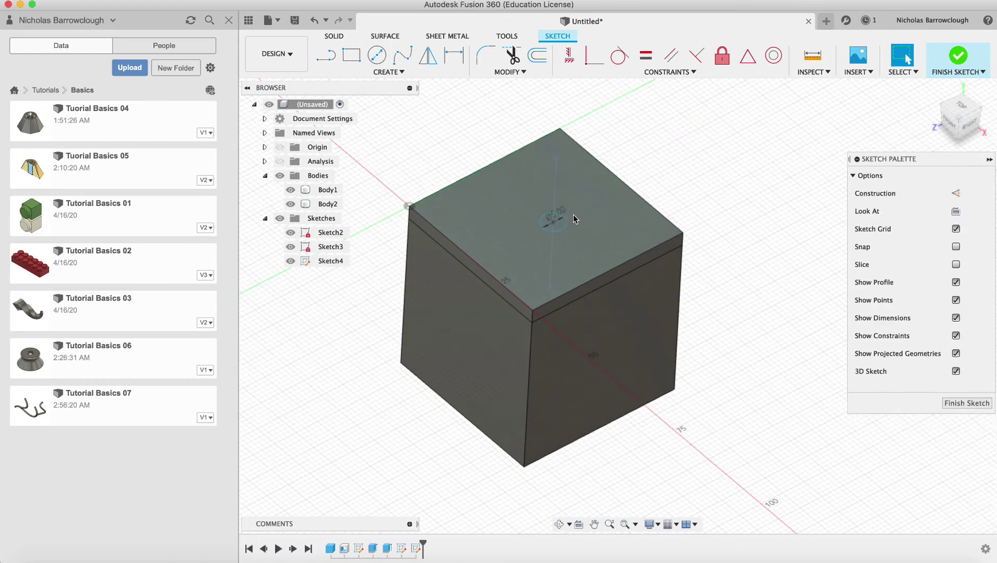
pyautogui.click(967, 403)
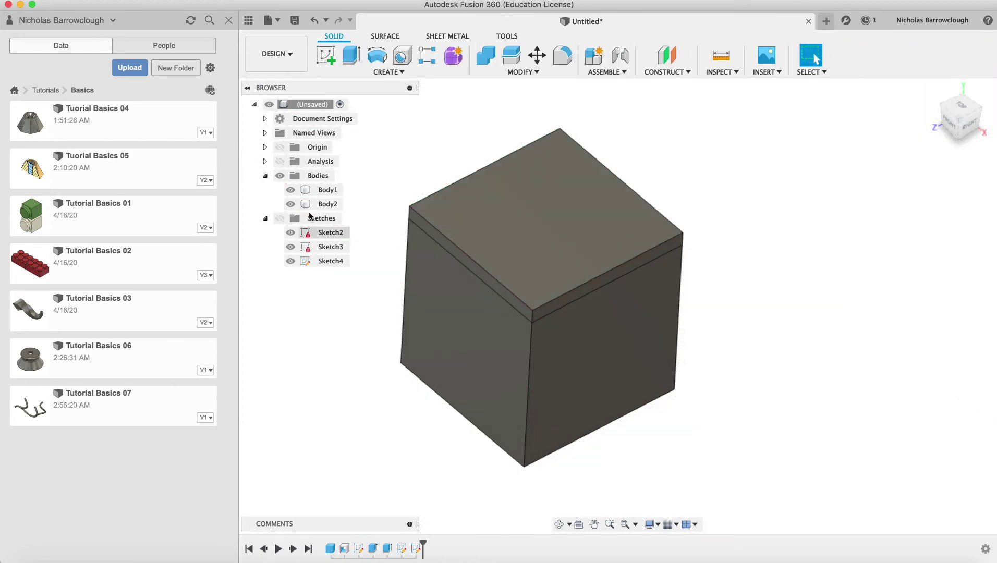
# Hide Body1, show the sketches, and examine from below and above where the circles lie relative to the lid
pyautogui.click(559, 524)
pyautogui.moveTo(570, 369); pyautogui.dragTo(574, 345)
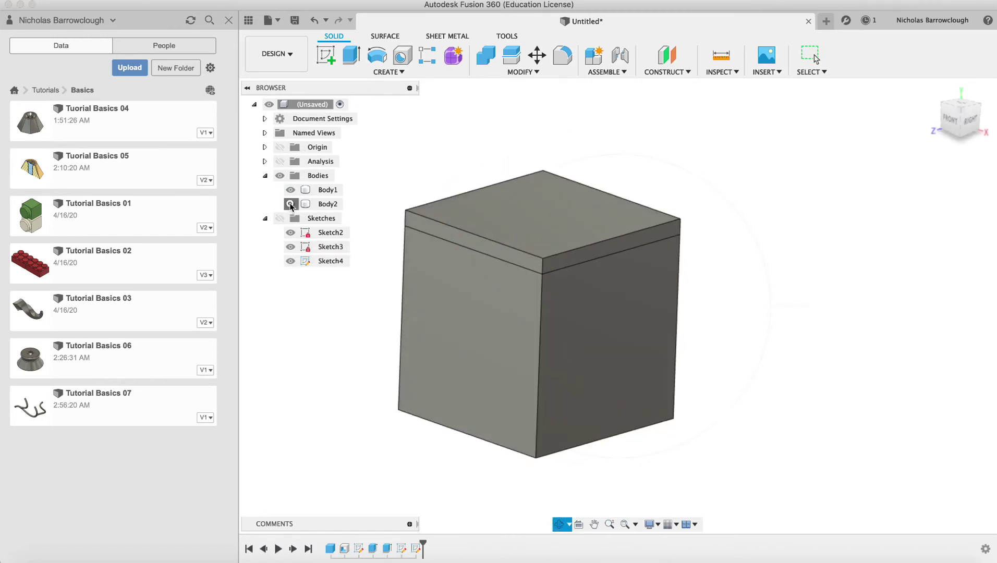
pyautogui.click(290, 203)
pyautogui.click(290, 204)
pyautogui.click(290, 195)
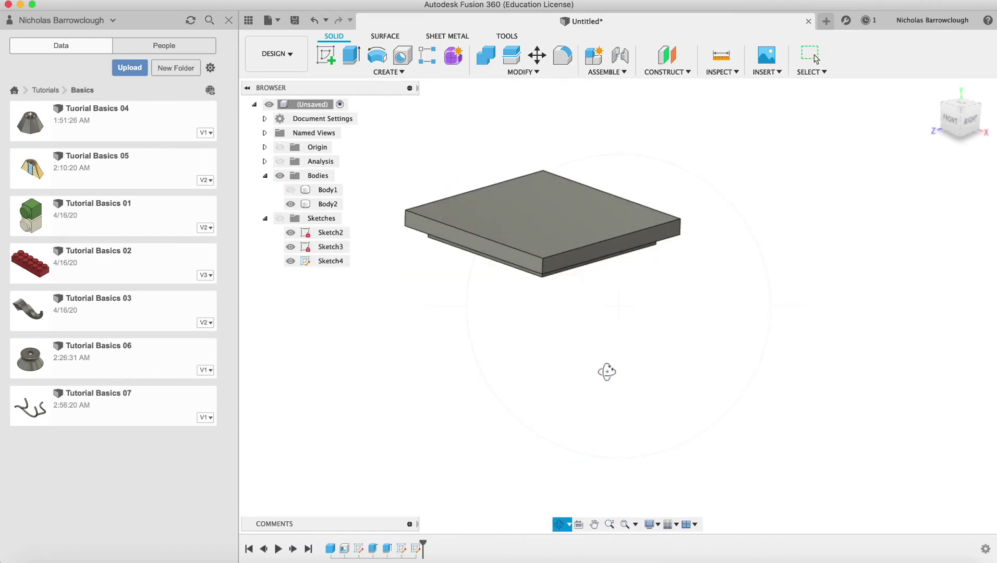
pyautogui.moveTo(605, 369); pyautogui.dragTo(620, 249)
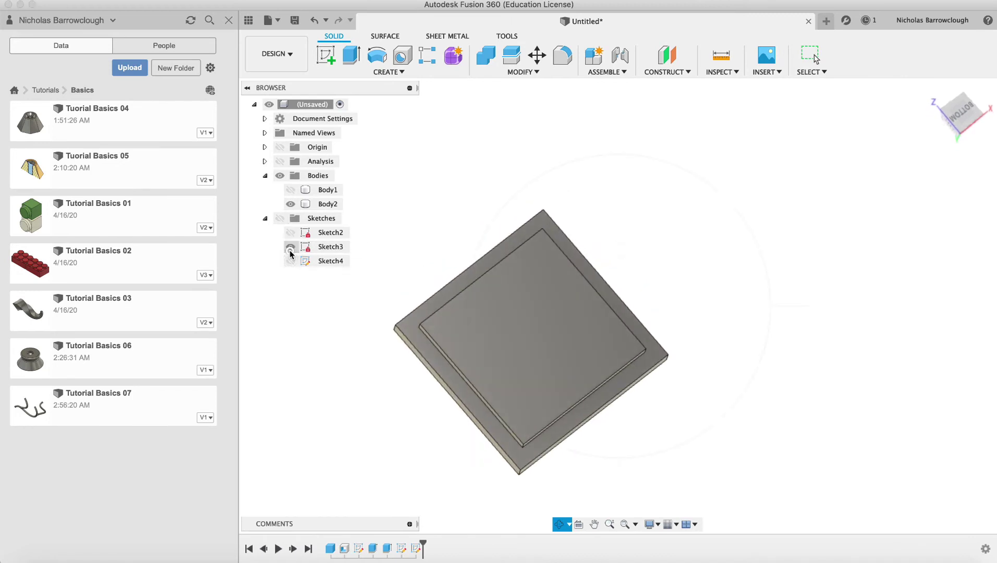
pyautogui.click(280, 219)
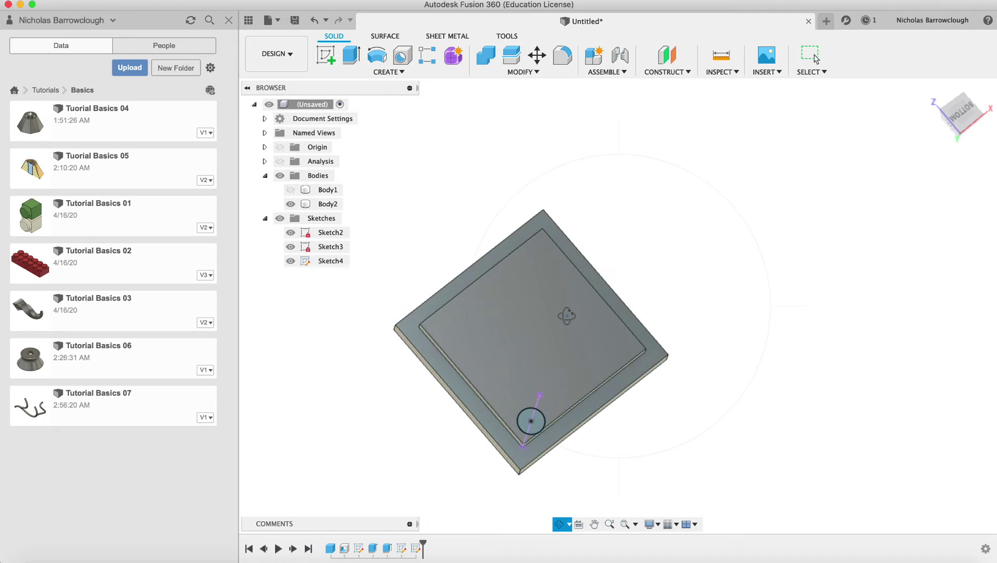
pyautogui.moveTo(660, 235)
pyautogui.mouseDown()
pyautogui.moveTo(652, 372)
pyautogui.moveTo(639, 392)
pyautogui.moveTo(661, 351)
pyautogui.moveTo(686, 365)
pyautogui.mouseUp()
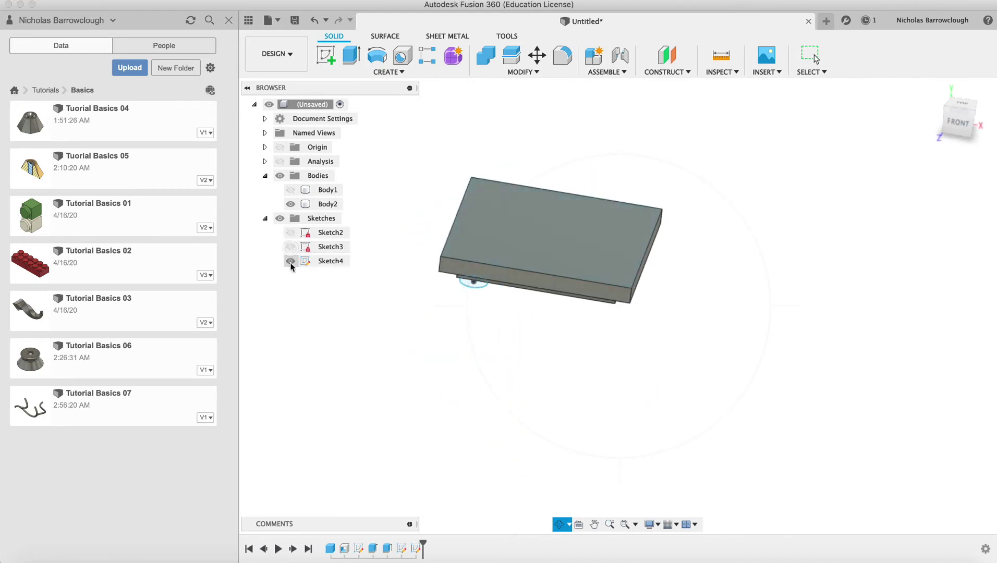
# Sketch a 5 mm diameter circle near the middle of the lid's top face and finish the sketch
pyautogui.moveTo(697, 282); pyautogui.dragTo(649, 318)
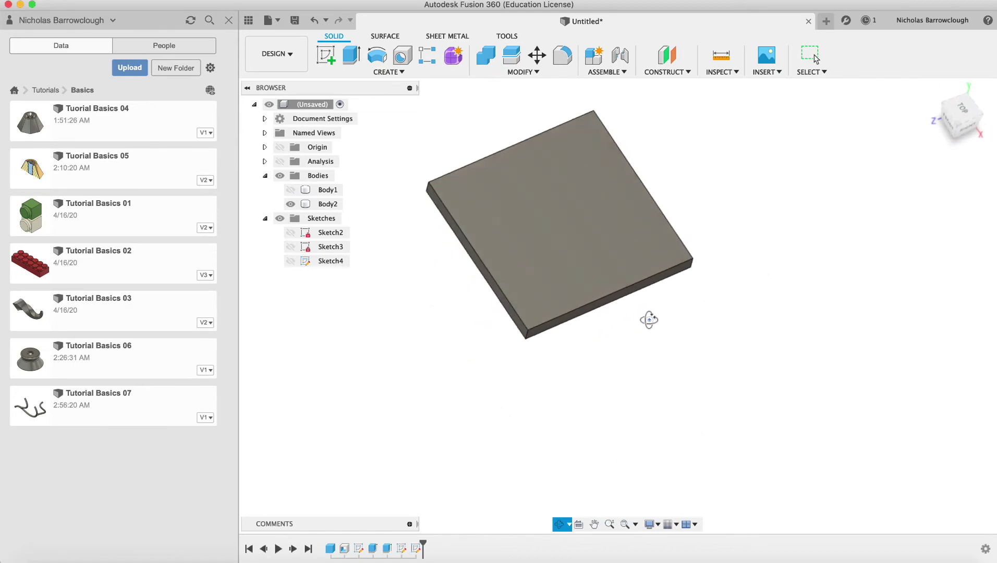
pyautogui.click(325, 55)
pyautogui.click(570, 201)
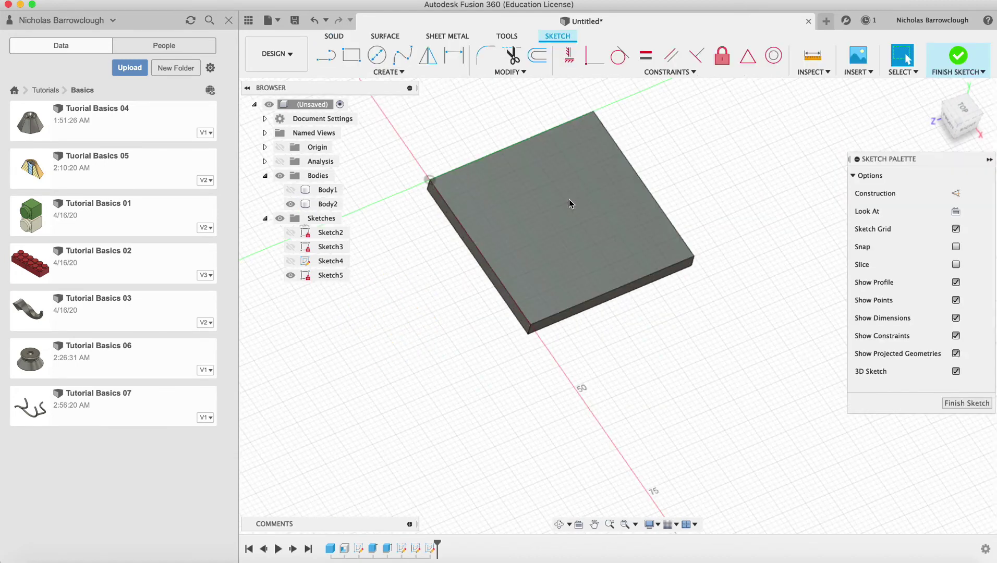
pyautogui.click(377, 55)
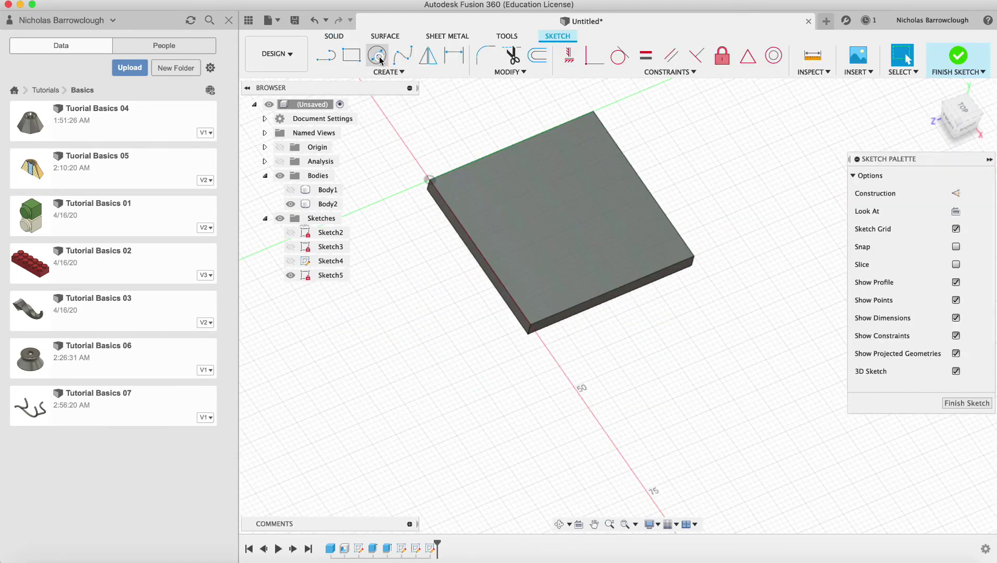
pyautogui.click(562, 217)
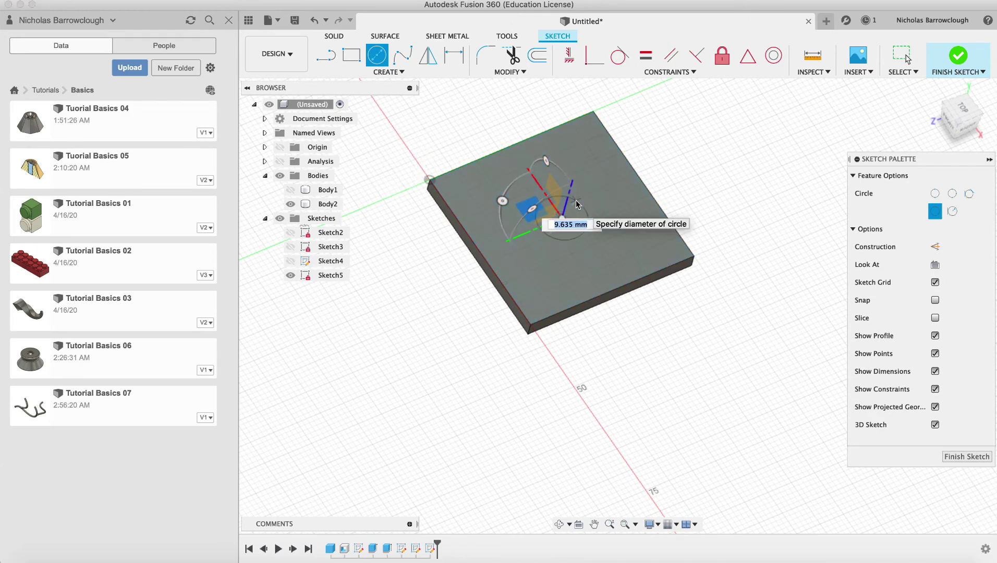
pyautogui.write('5')
pyautogui.press('Return')
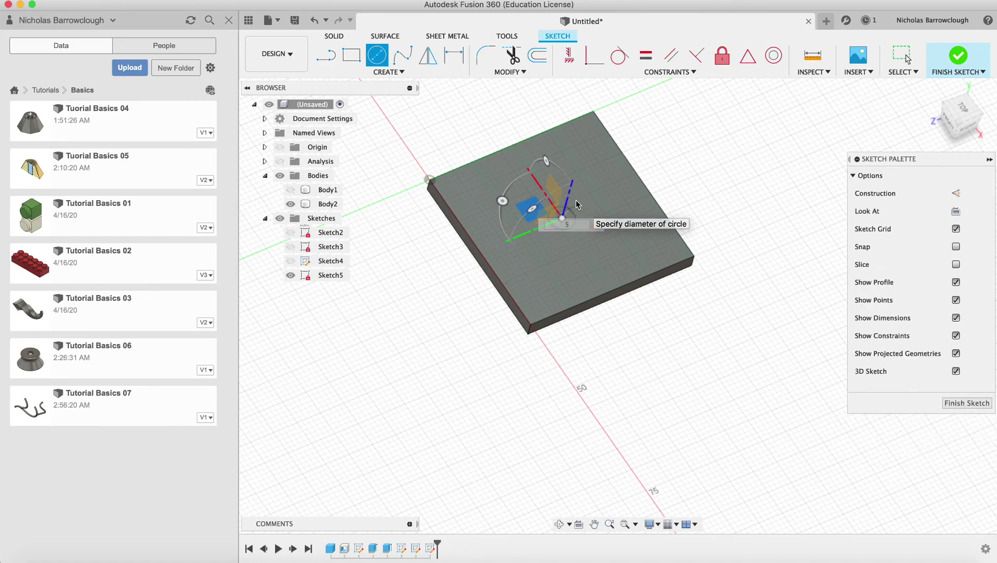
pyautogui.click(952, 404)
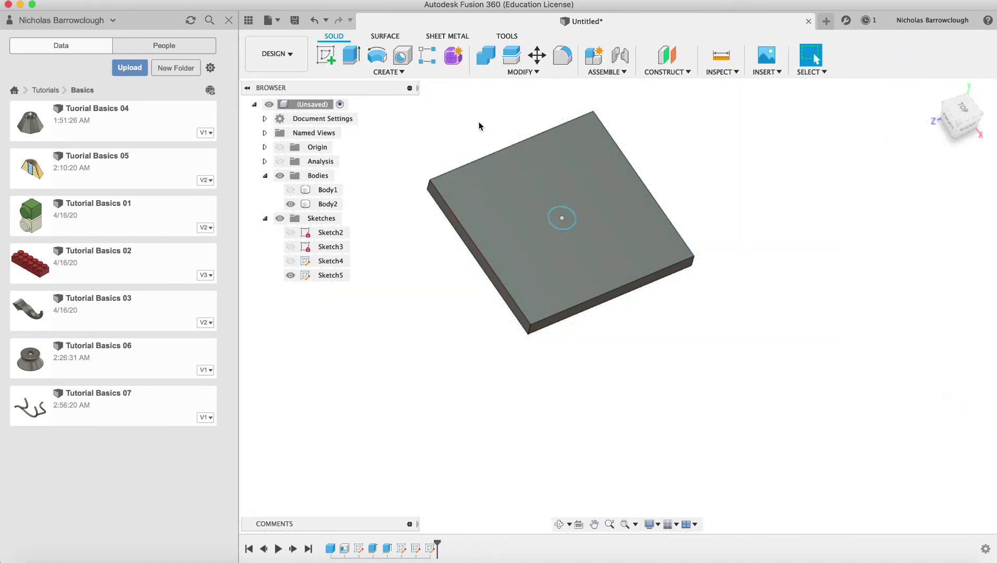
# Extrude the 5 mm circle upward by 5 mm to form a post on the lid
pyautogui.click(360, 60)
pyautogui.click(556, 223)
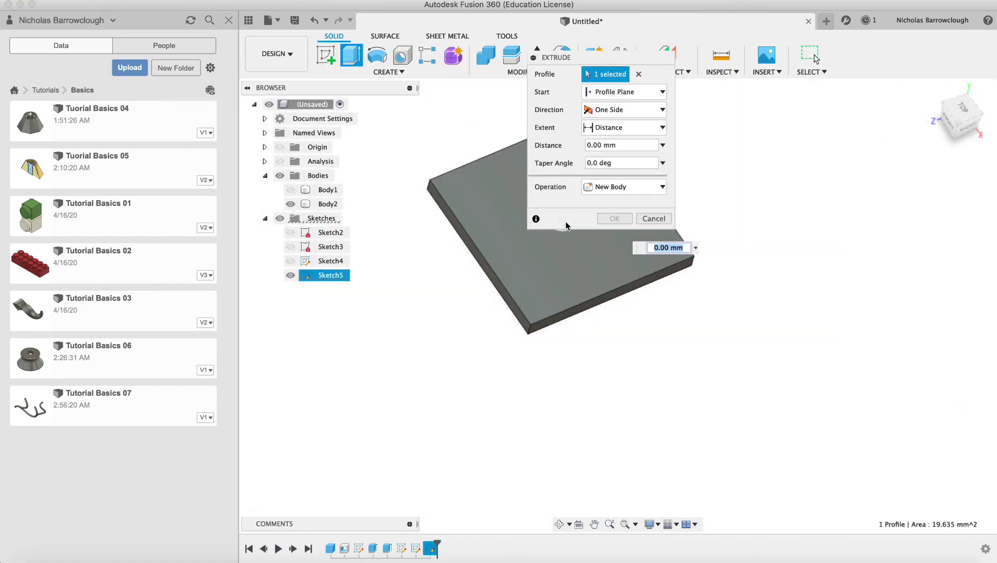
pyautogui.write('5')
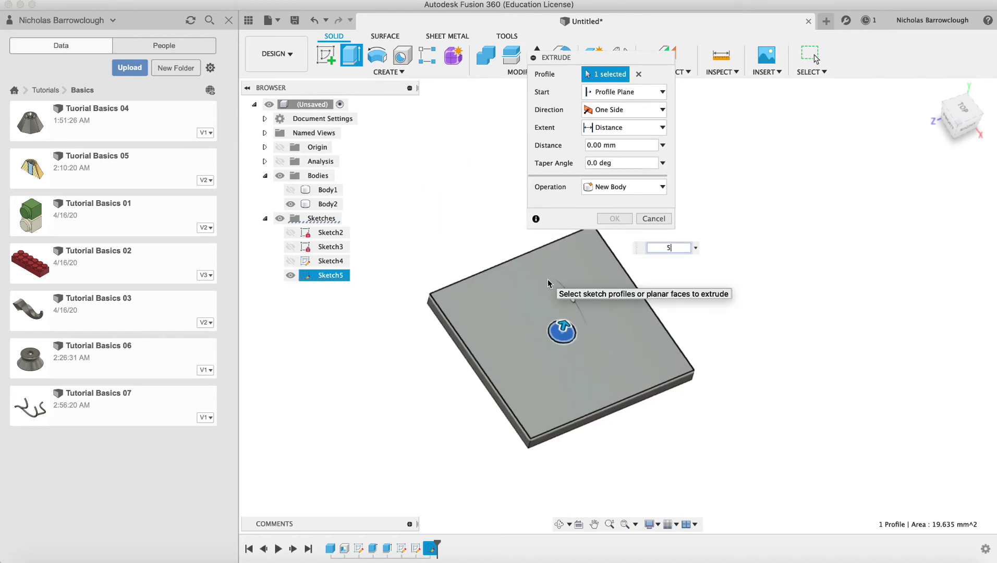
pyautogui.press('Return')
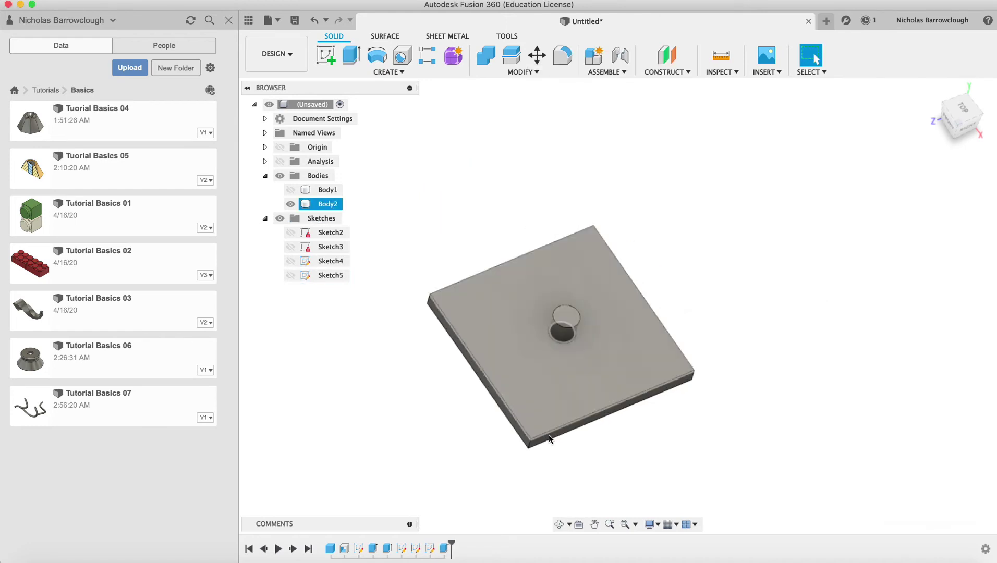
# Sketch a 10 mm diameter circle centred on the post's top face and finish the sketch
pyautogui.click(560, 525)
pyautogui.moveTo(667, 185)
pyautogui.mouseDown()
pyautogui.moveTo(647, 156)
pyautogui.moveTo(655, 131)
pyautogui.moveTo(678, 173)
pyautogui.moveTo(643, 163)
pyautogui.mouseUp()
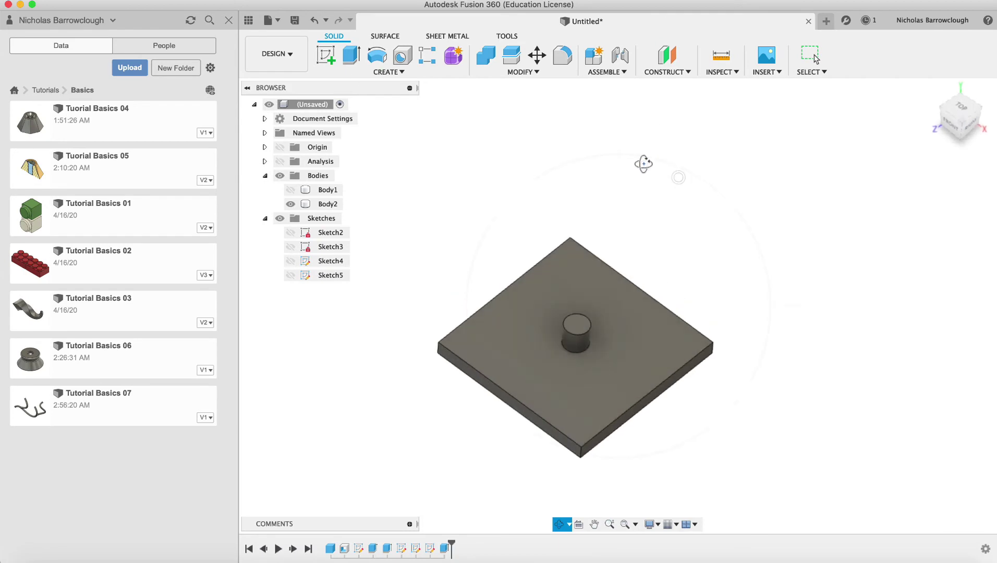
pyautogui.click(329, 58)
pyautogui.click(576, 323)
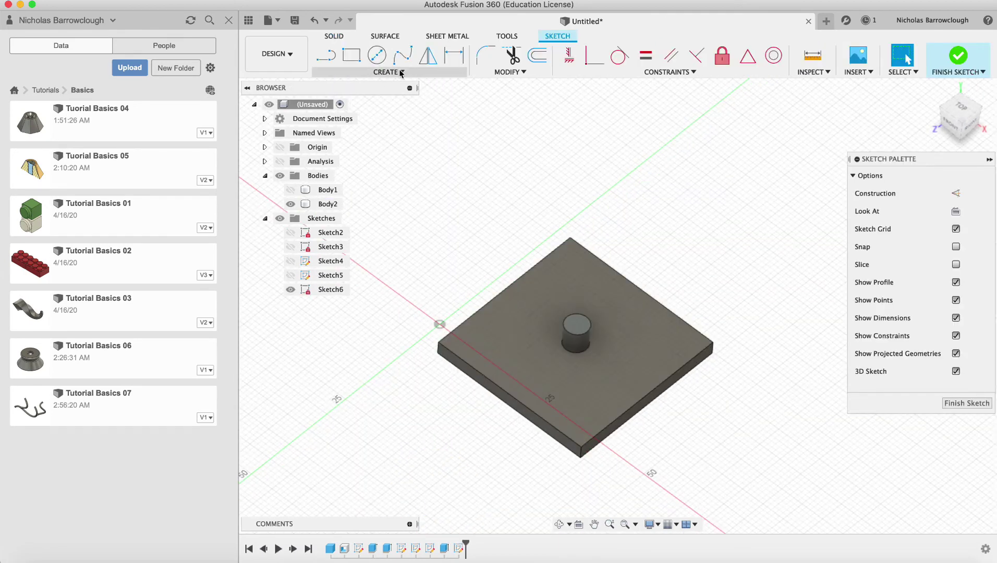
pyautogui.press('c')
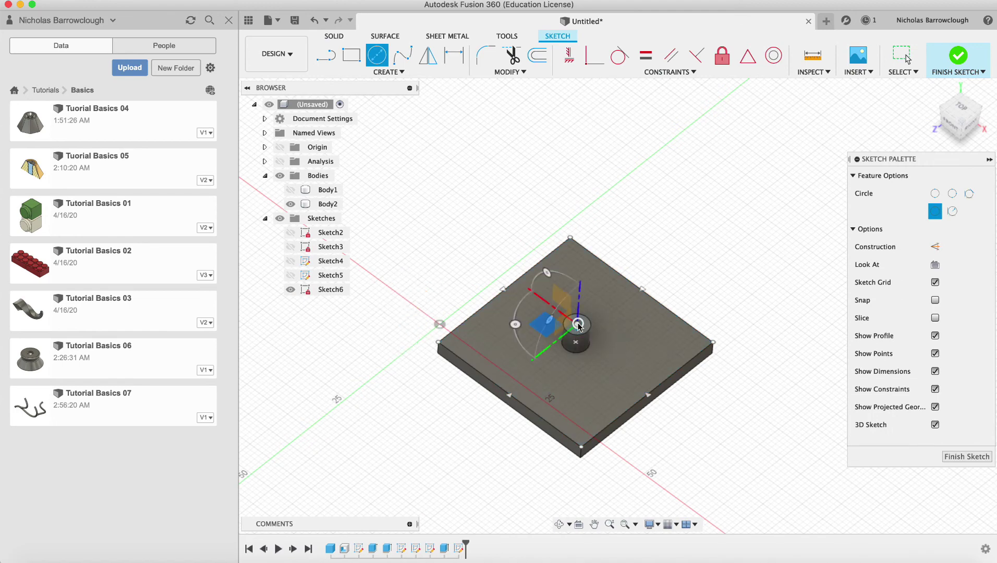
pyautogui.click(589, 313)
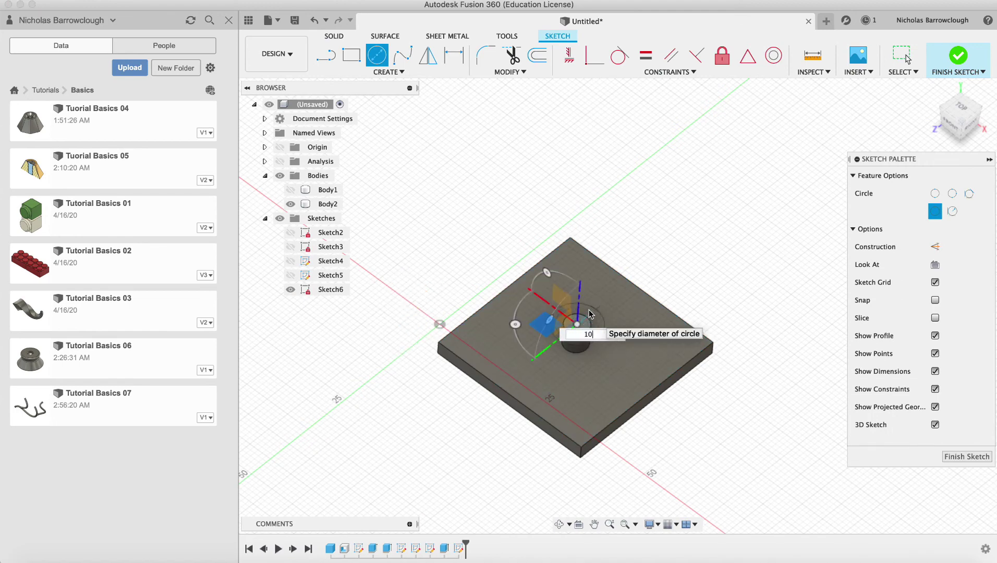
pyautogui.press('Return')
pyautogui.press('Escape')
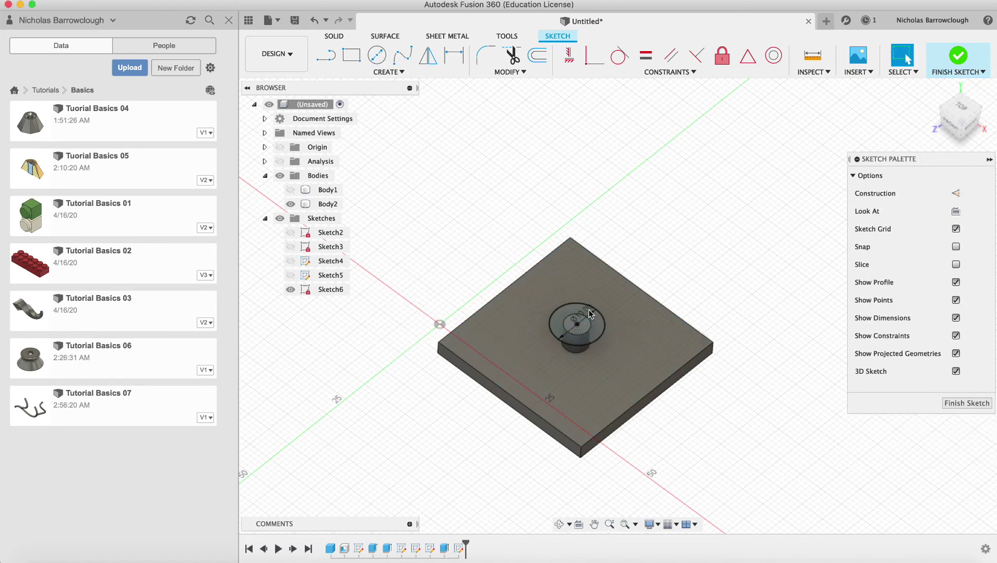
pyautogui.click(944, 62)
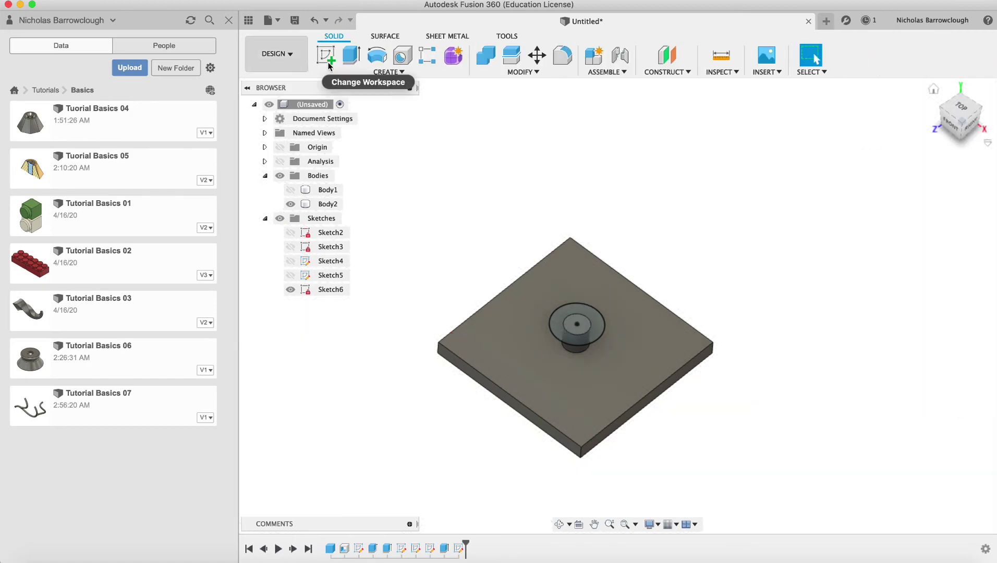
# Extrude both the outer ring and the inner circle profiles upward by 3 mm to form the knob's head
pyautogui.click(351, 55)
pyautogui.click(594, 327)
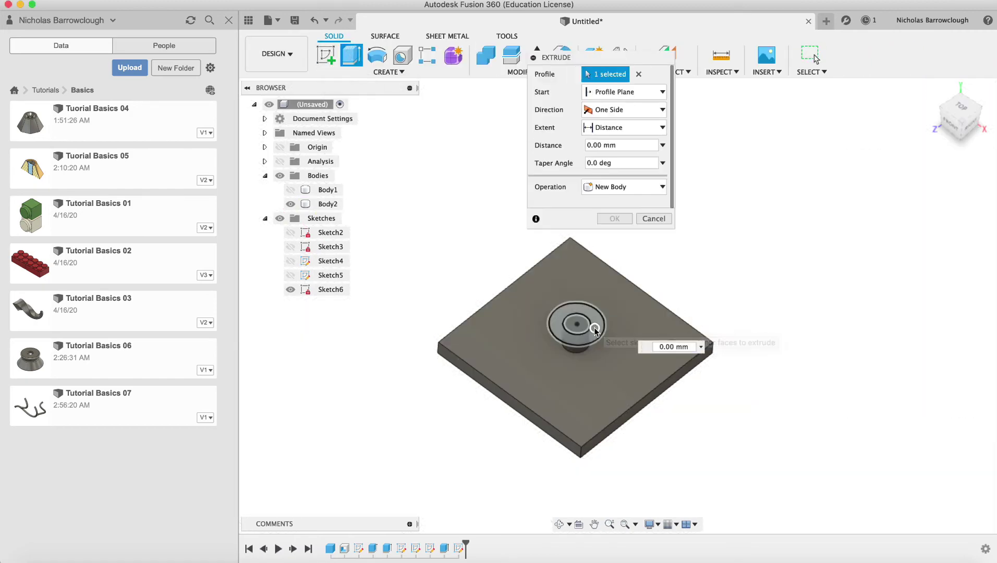
pyautogui.click(582, 326)
pyautogui.write('2')
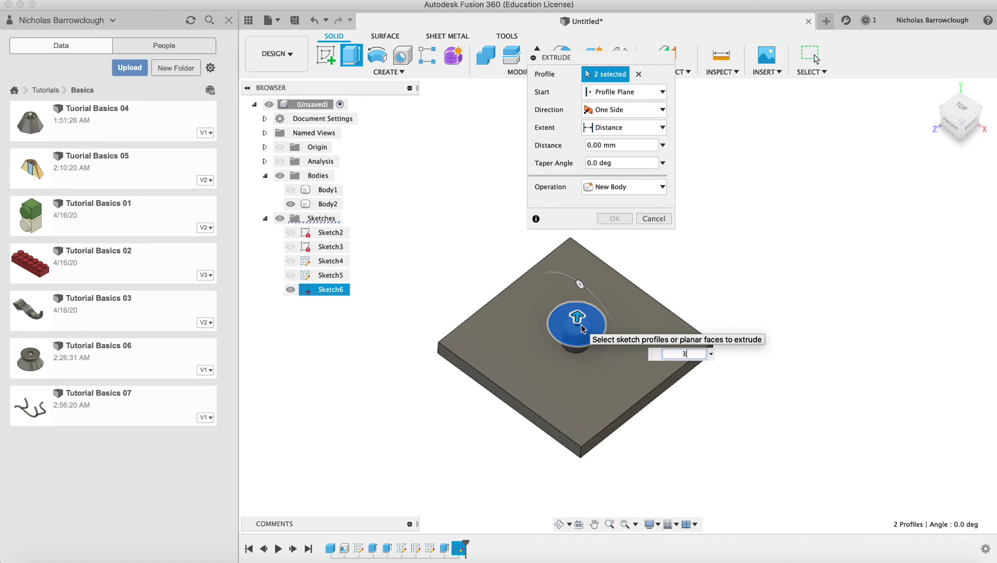
pyautogui.press('Return')
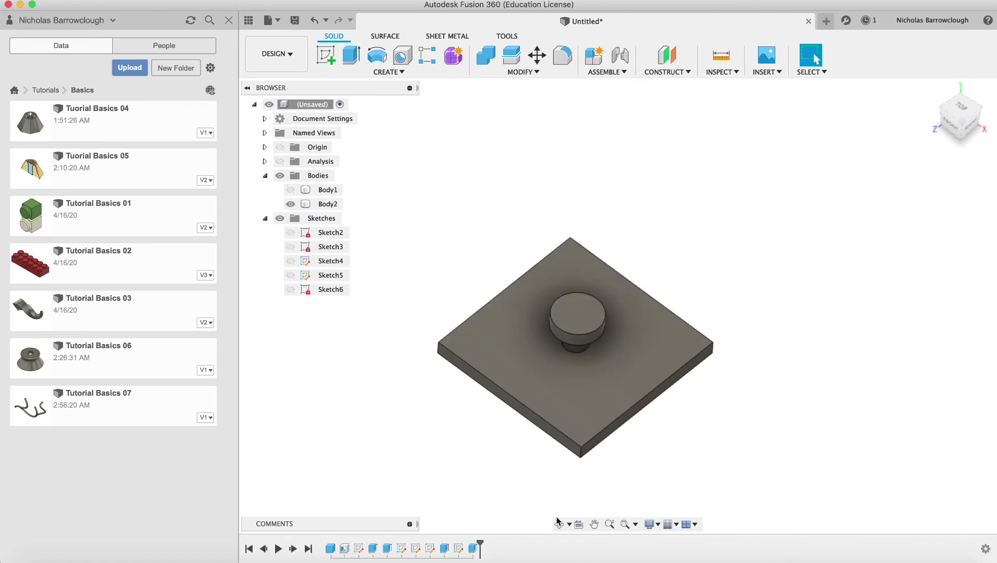
# Make Body1 visible again to see the box together with its lid and knob
pyautogui.click(559, 524)
pyautogui.moveTo(600, 396); pyautogui.dragTo(612, 282)
pyautogui.click(290, 189)
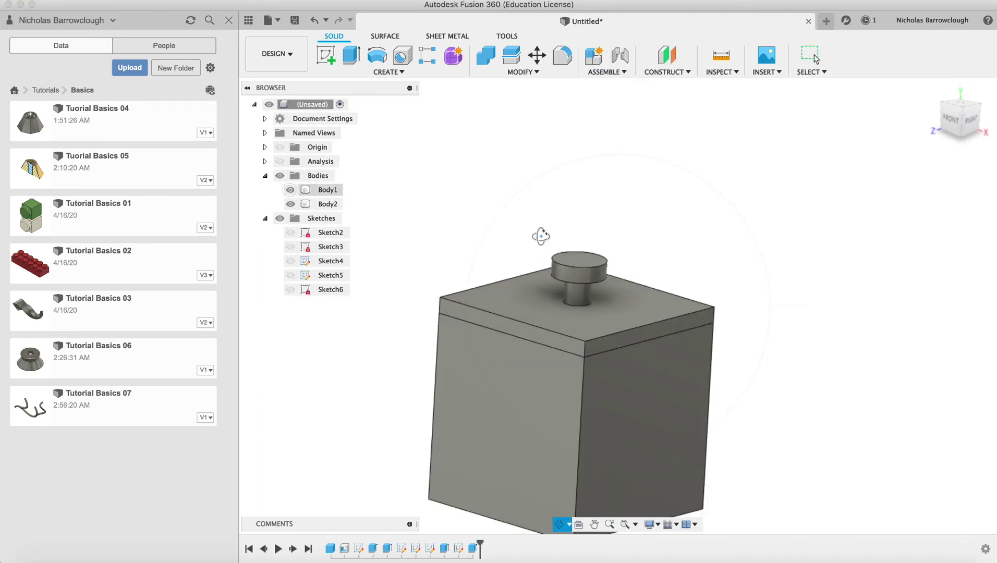
pyautogui.moveTo(541, 236); pyautogui.dragTo(612, 308)
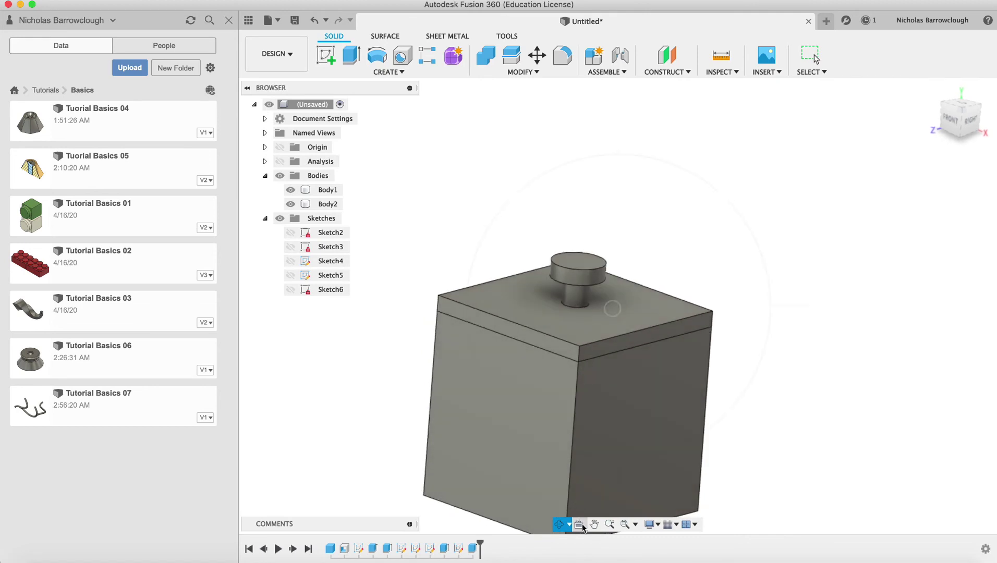
# Use Press Pull to offset the underside of the knob's head downward by 2 mm
pyautogui.click(609, 524)
pyautogui.moveTo(598, 178); pyautogui.dragTo(578, 306)
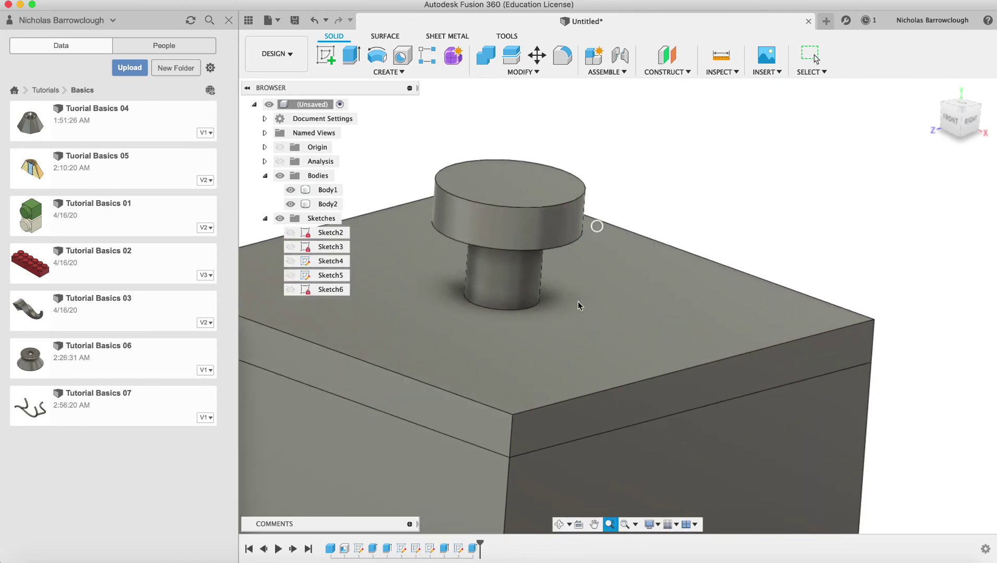
pyautogui.click(558, 524)
pyautogui.moveTo(615, 250); pyautogui.dragTo(635, 233)
pyautogui.press('Escape')
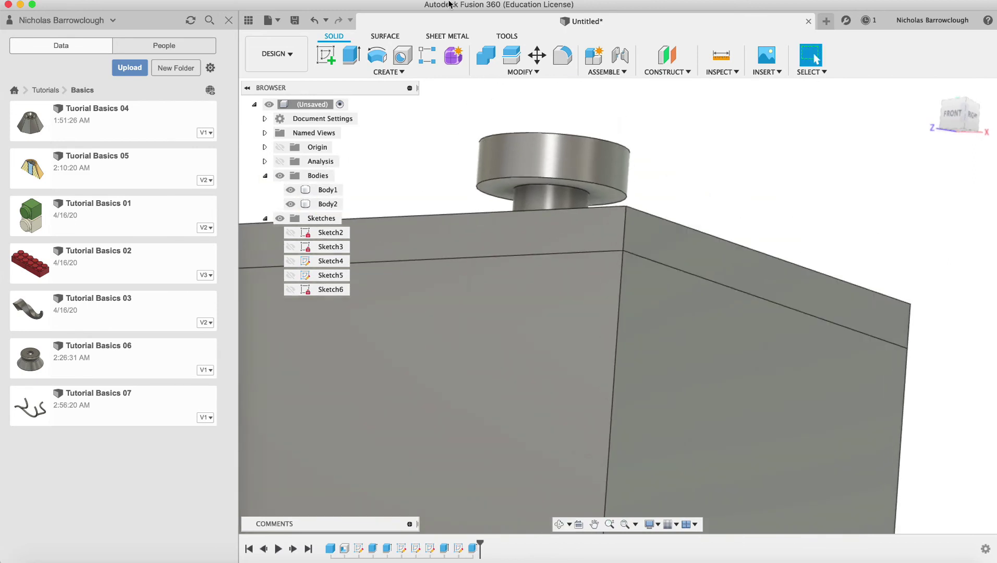
pyautogui.click(518, 73)
pyautogui.click(514, 83)
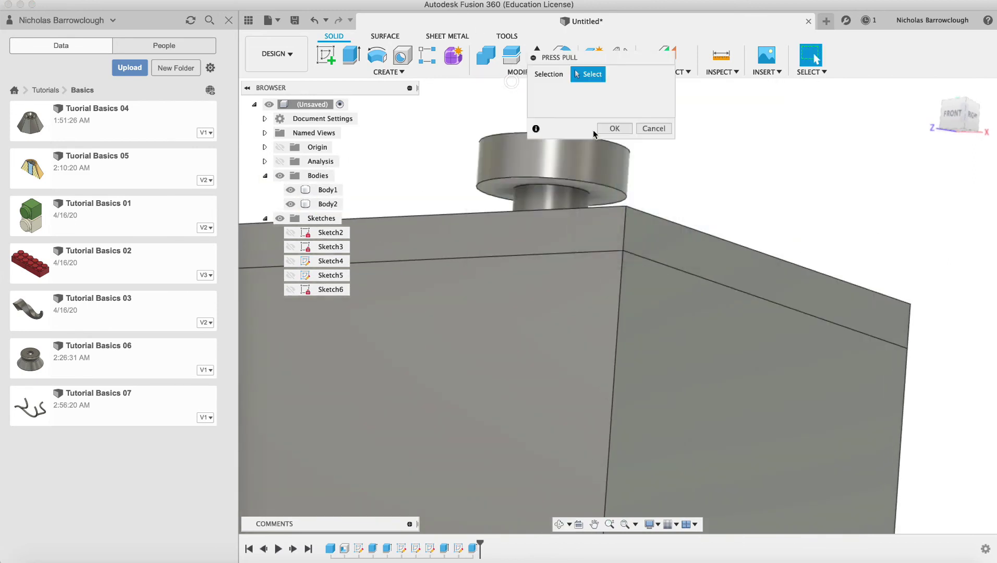
pyautogui.click(503, 186)
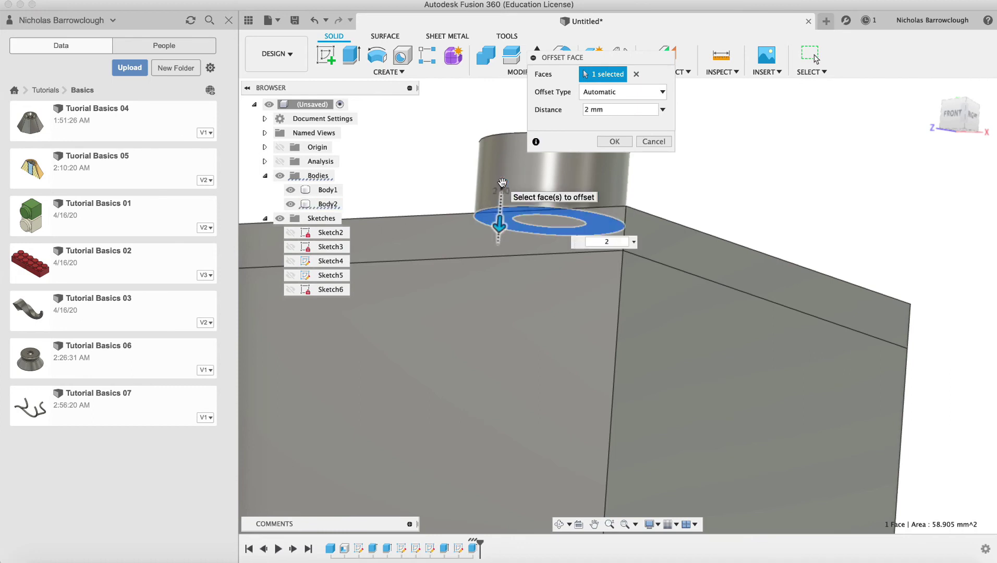
pyautogui.click(949, 114)
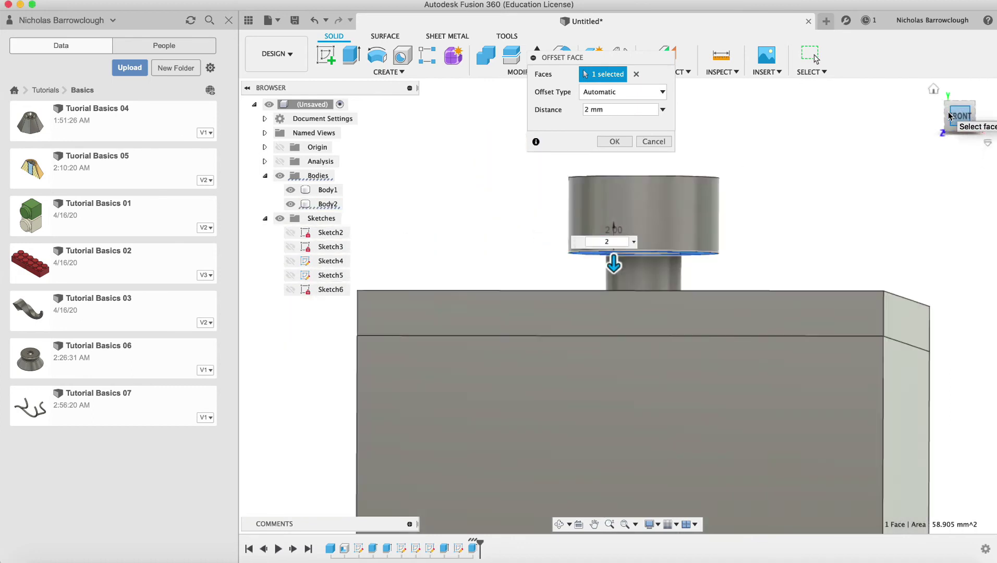
pyautogui.click(614, 141)
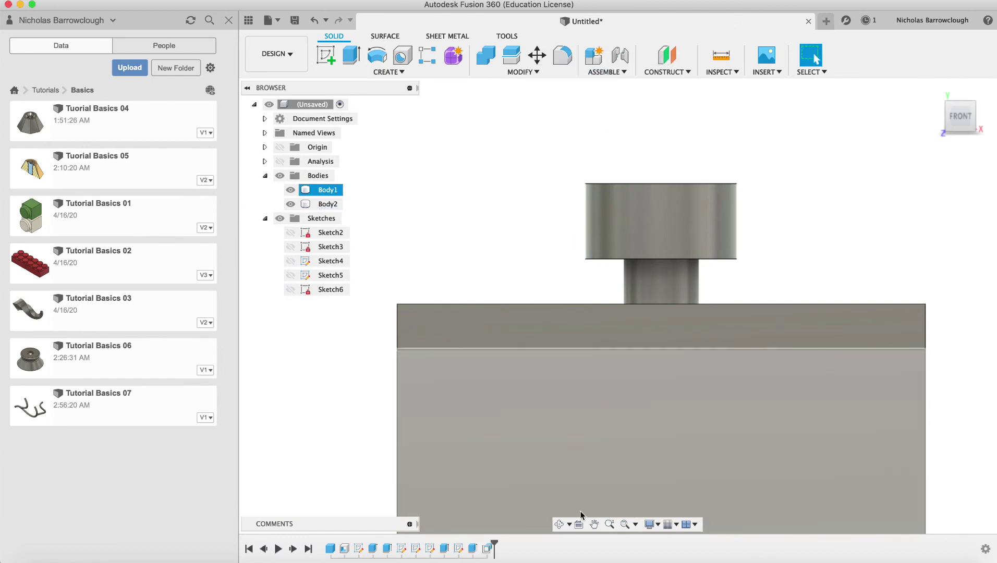
# Cut 2 mm off the top of the knob's head by extruding its top face by -2 mm
pyautogui.click(559, 528)
pyautogui.moveTo(563, 495); pyautogui.dragTo(579, 381)
pyautogui.press('e')
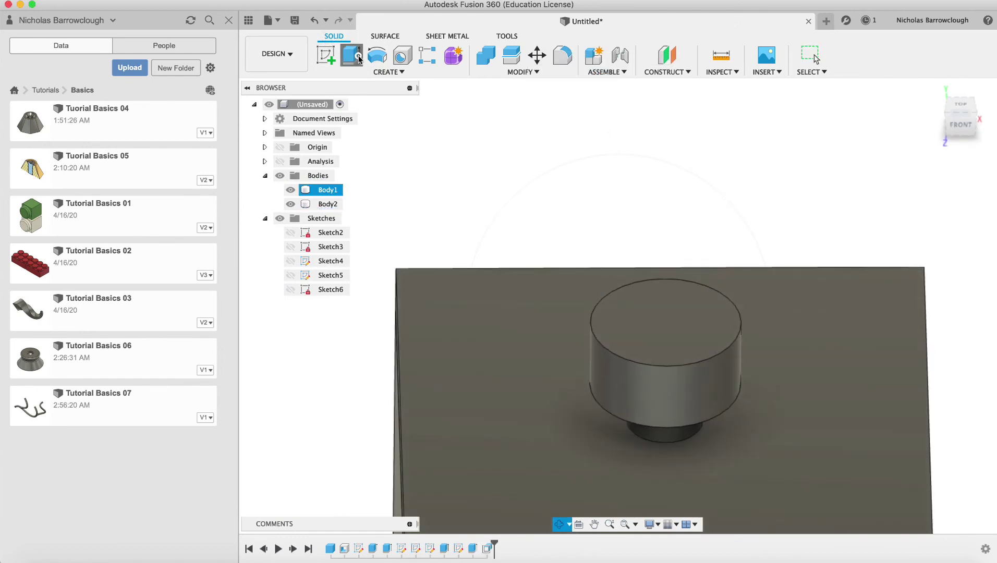
pyautogui.click(695, 321)
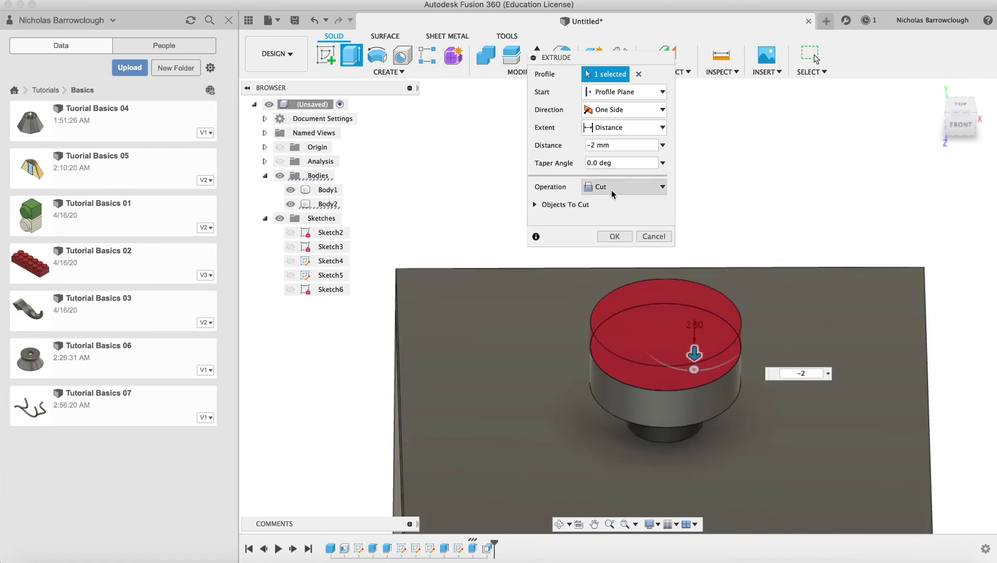
pyautogui.click(617, 236)
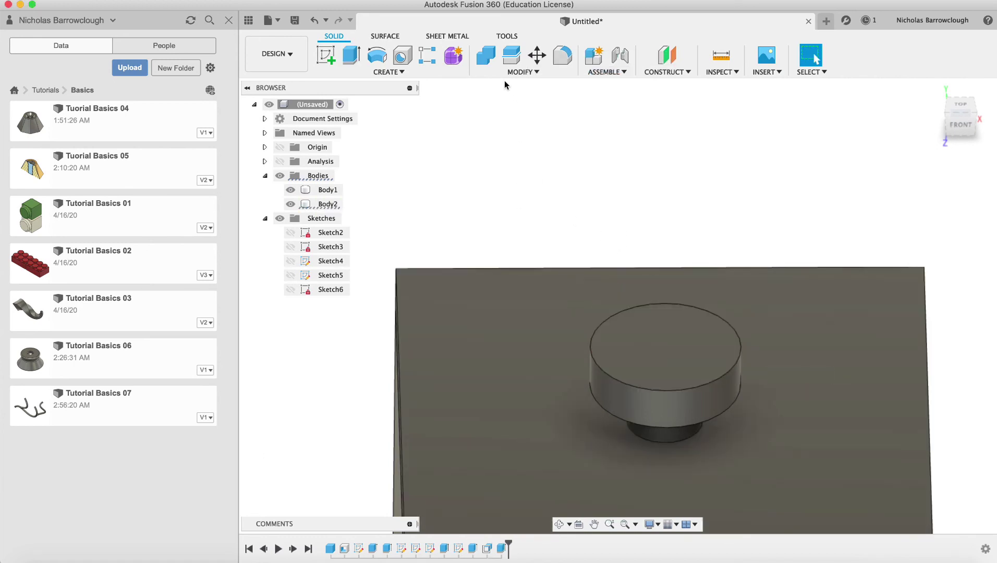
# Fillet the top edge of the knob's head with a 3 mm radius
pyautogui.click(557, 56)
pyautogui.click(606, 373)
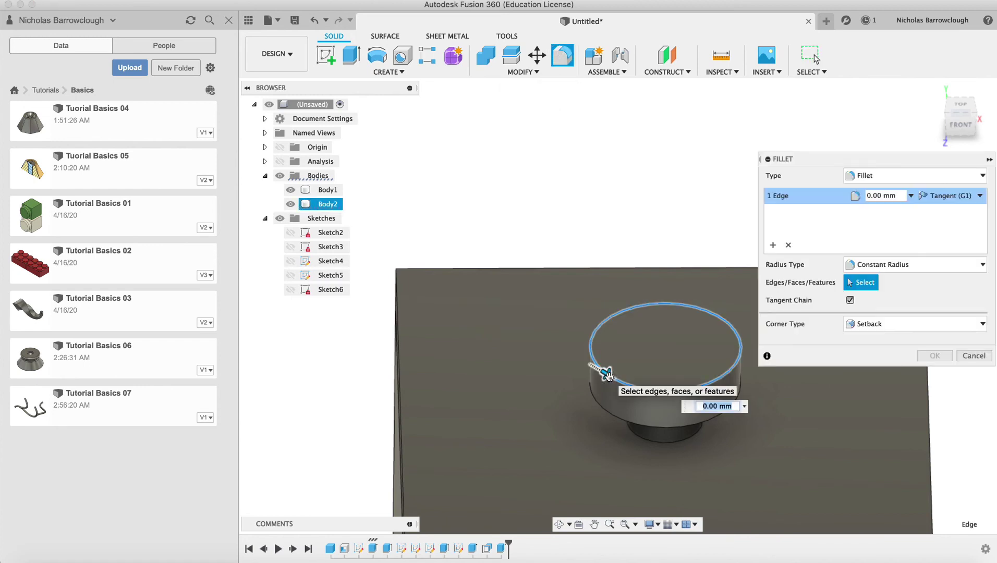
pyautogui.write('3')
pyautogui.press('Return')
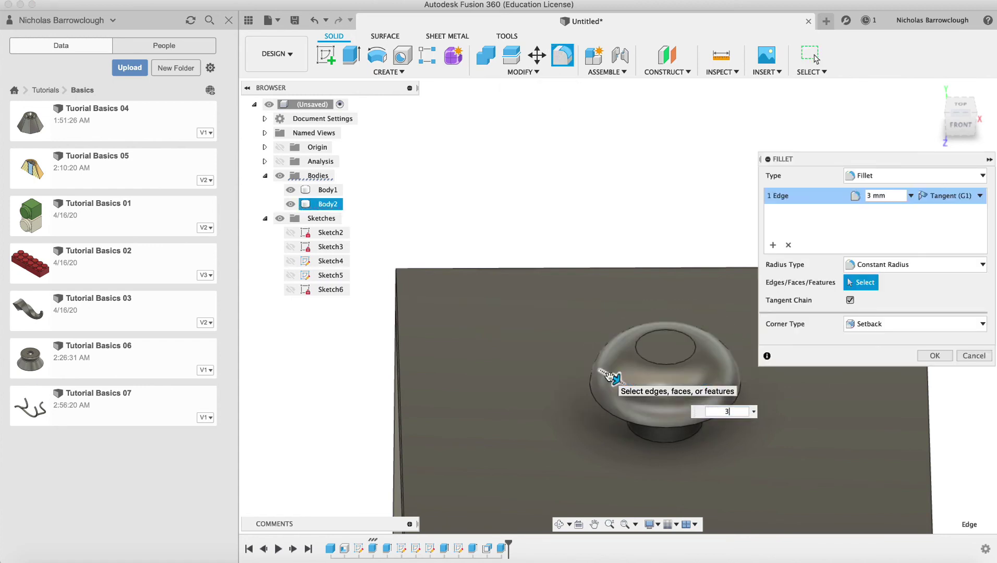
pyautogui.press('Return')
# Examine the closed box, then show the section analysis and inspect the box, lid and knob in cross-section from several angles
pyautogui.click(561, 524)
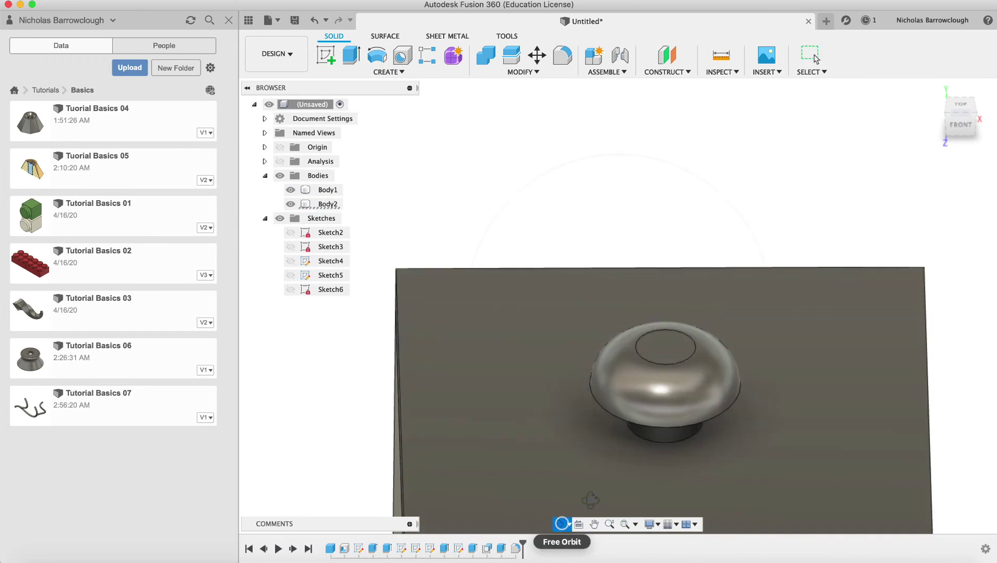
pyautogui.moveTo(590, 499); pyautogui.dragTo(655, 249)
pyautogui.click(609, 524)
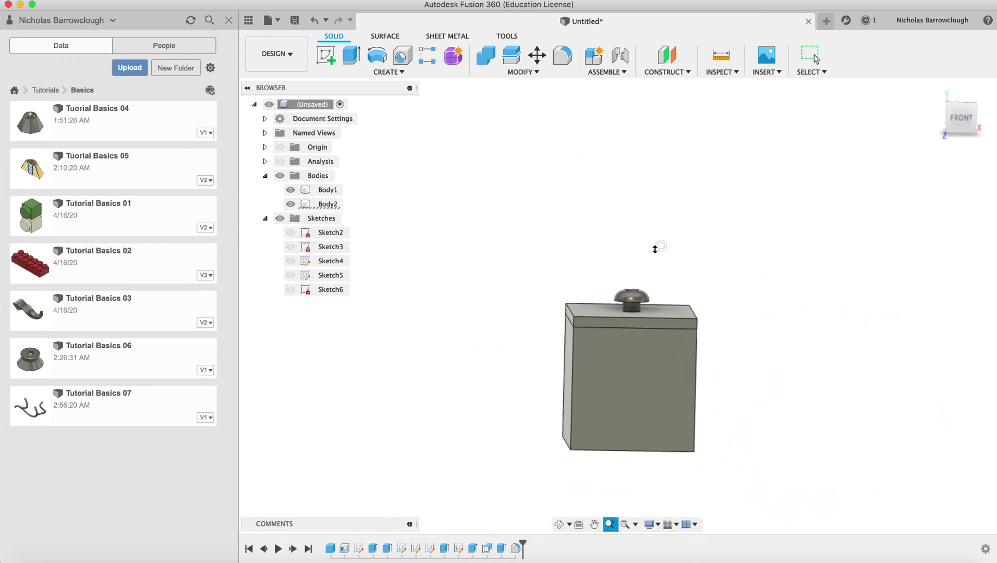
pyautogui.click(561, 524)
pyautogui.moveTo(621, 339); pyautogui.dragTo(589, 321)
pyautogui.press('Escape')
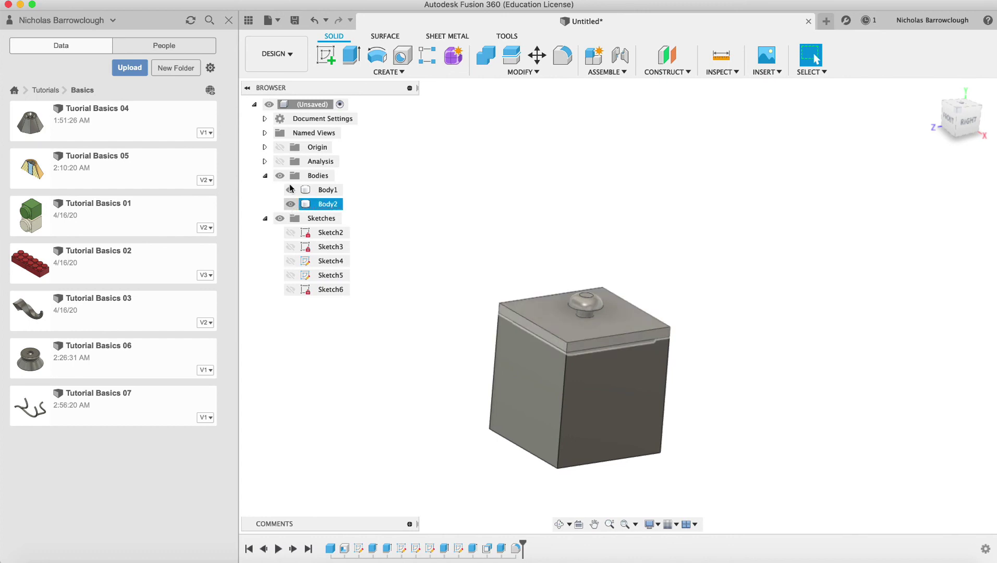
pyautogui.click(281, 162)
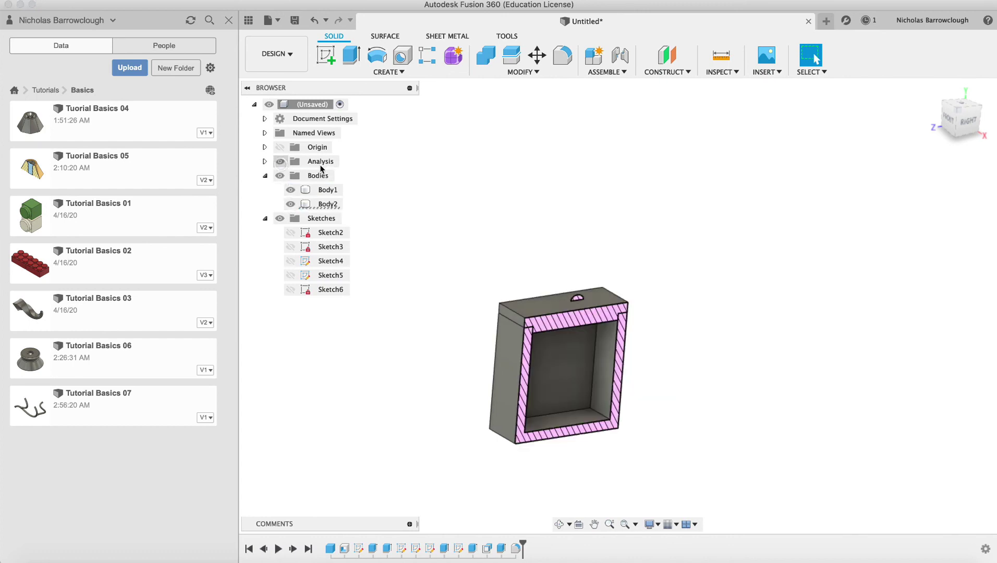
pyautogui.click(559, 524)
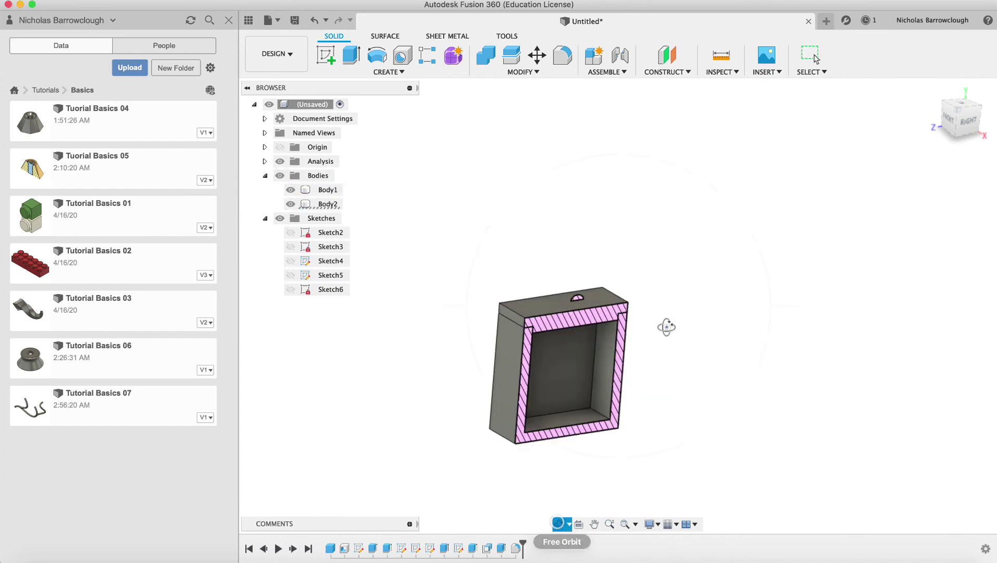
pyautogui.moveTo(663, 326); pyautogui.dragTo(608, 329)
pyautogui.click(609, 524)
pyautogui.scroll(3, 607, 334)
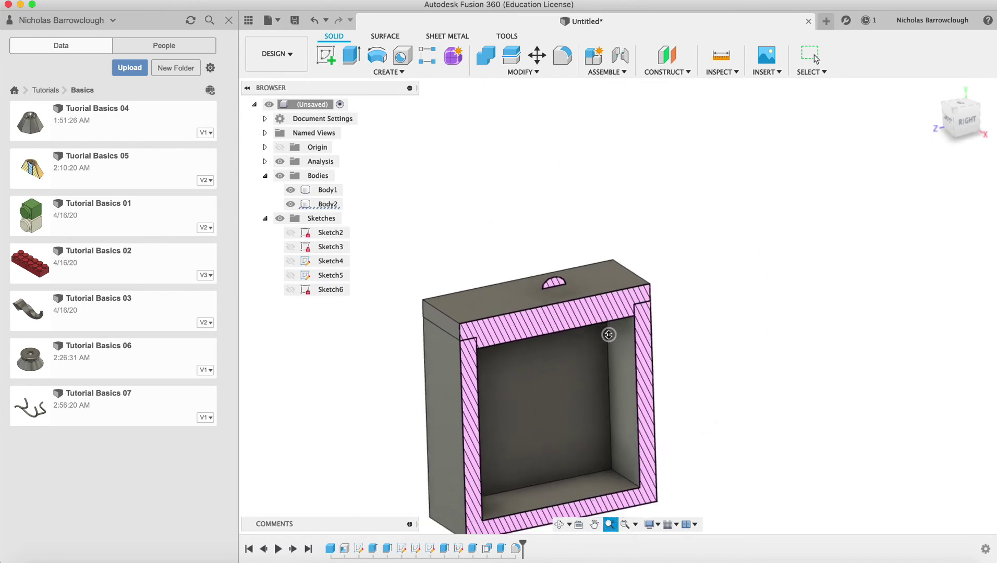
pyautogui.click(558, 524)
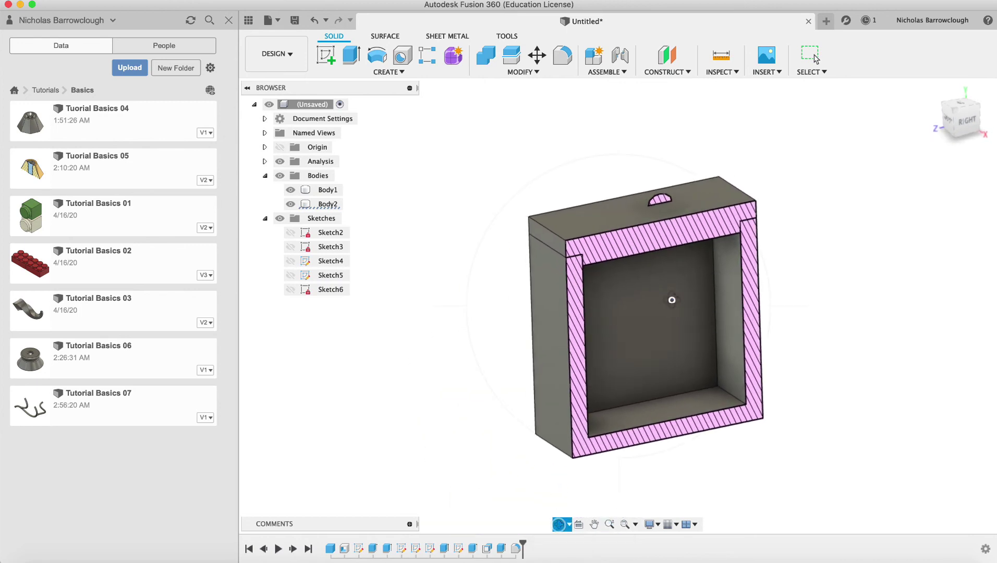
pyautogui.moveTo(668, 296)
pyautogui.mouseDown()
pyautogui.moveTo(610, 269)
pyautogui.moveTo(585, 290)
pyautogui.moveTo(715, 307)
pyautogui.moveTo(799, 300)
pyautogui.moveTo(691, 299)
pyautogui.moveTo(661, 274)
pyautogui.moveTo(570, 278)
pyautogui.moveTo(617, 259)
pyautogui.moveTo(699, 312)
pyautogui.moveTo(674, 281)
pyautogui.moveTo(677, 296)
pyautogui.mouseUp()
pyautogui.moveTo(641, 389); pyautogui.dragTo(687, 357)
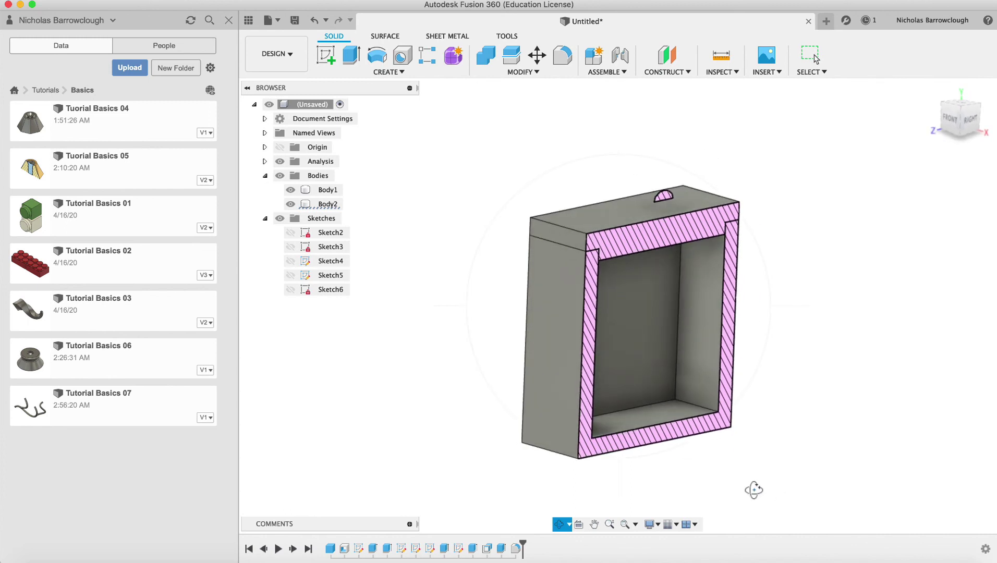